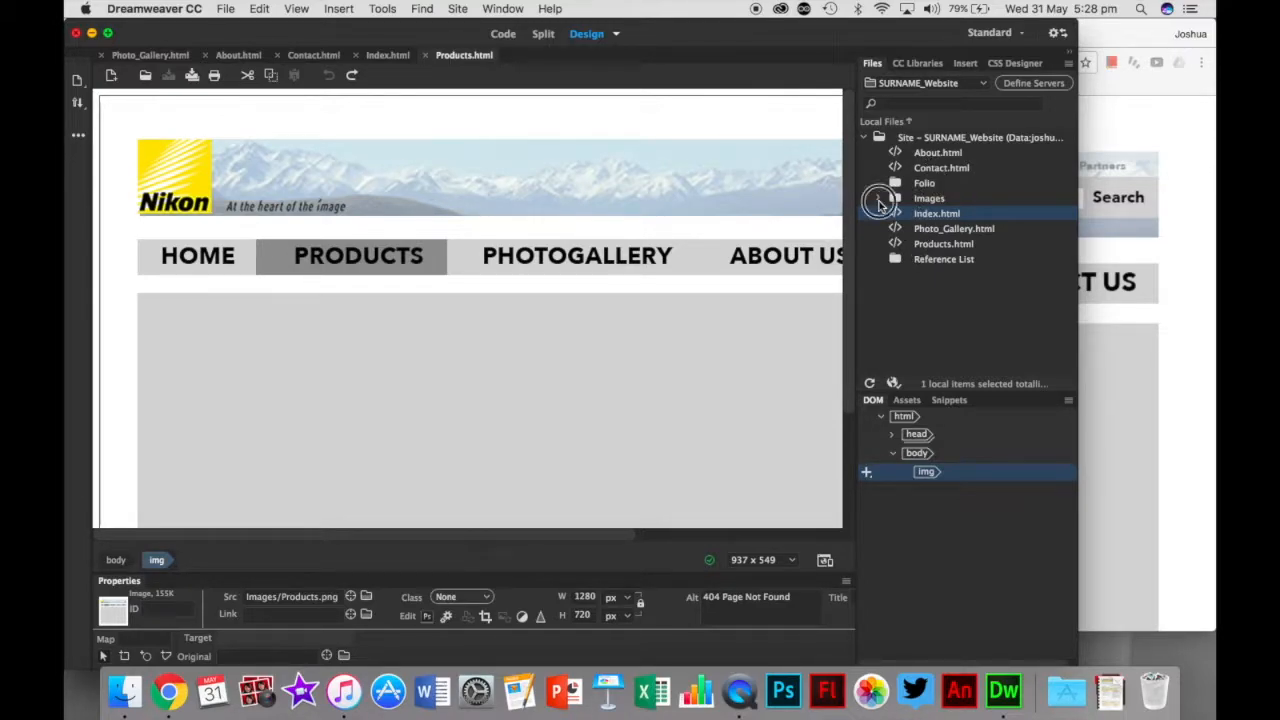
Step: Look through the website image files in the Images folder of the SURNAME_Website site
left_click(879, 199)
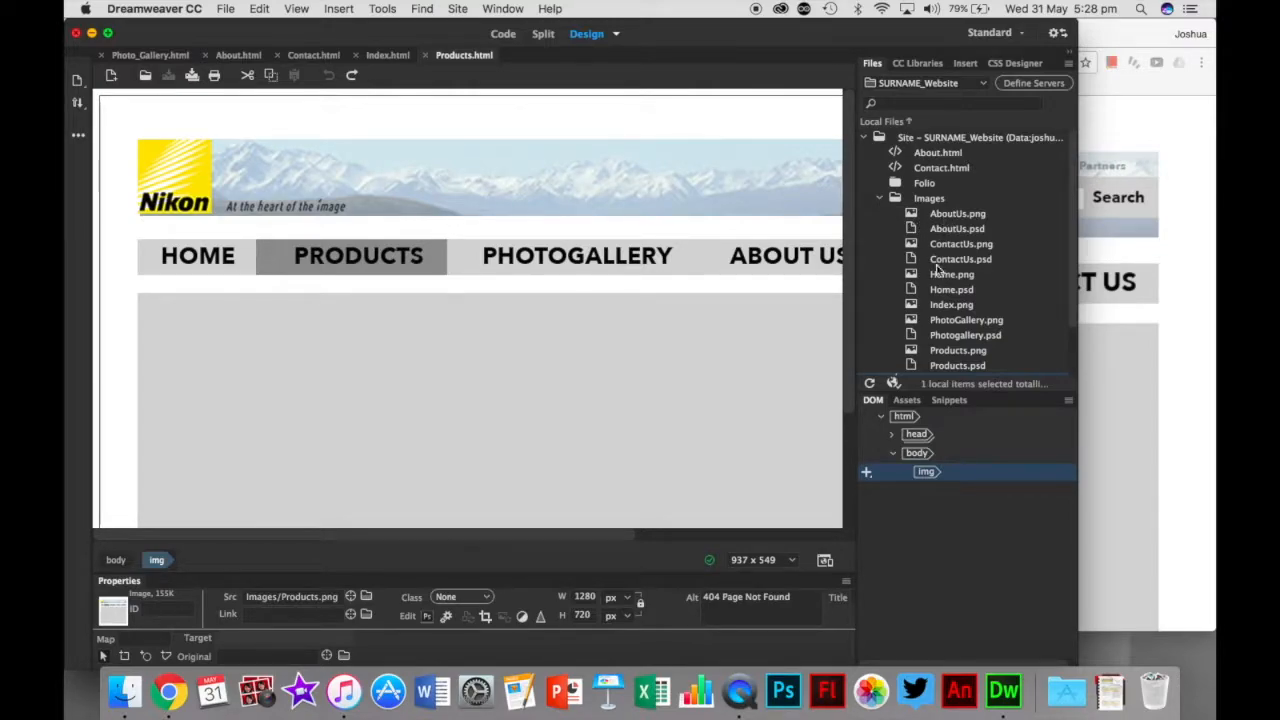
scroll(940, 275, "down", 3)
scroll(938, 283, "up", 2)
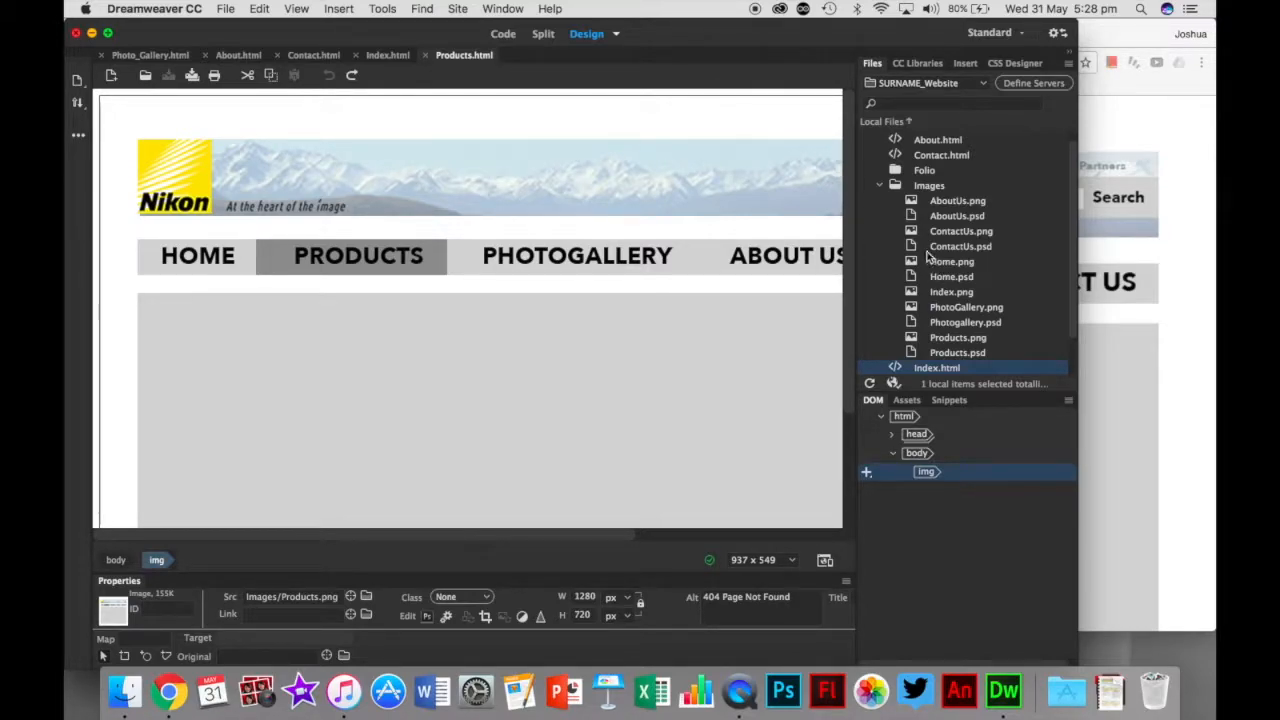
left_click(955, 204)
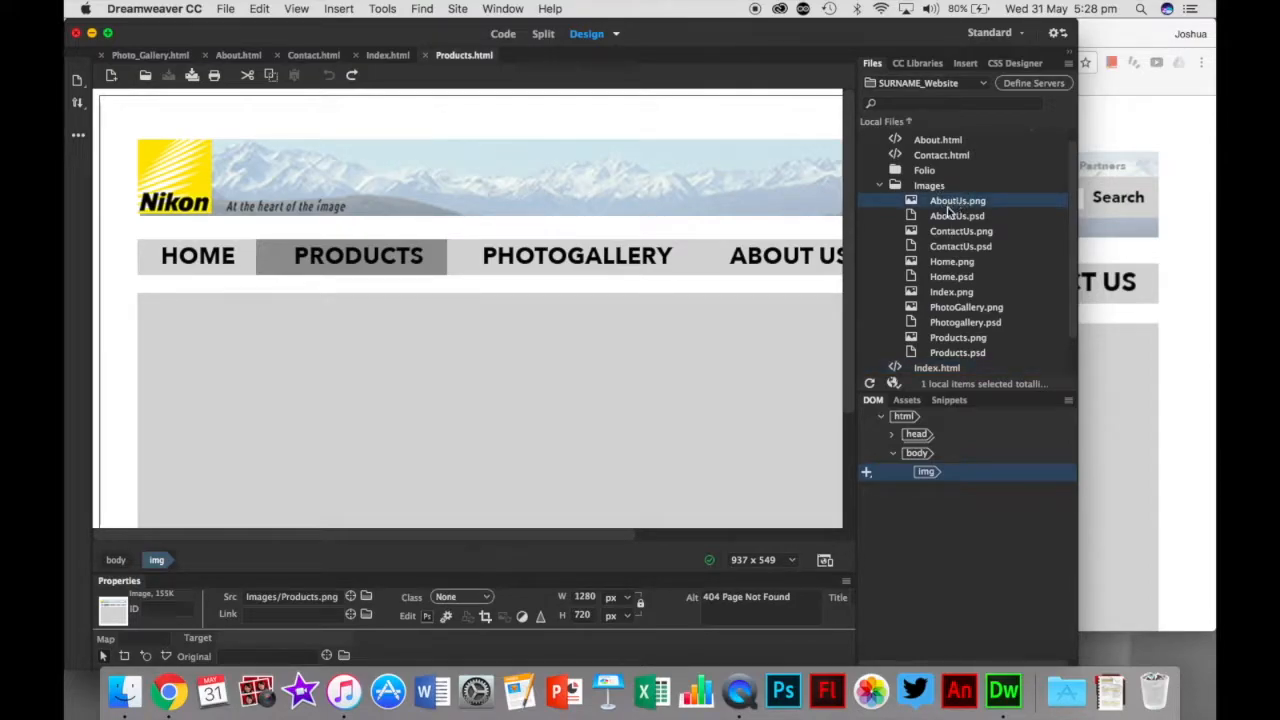
left_click(947, 234)
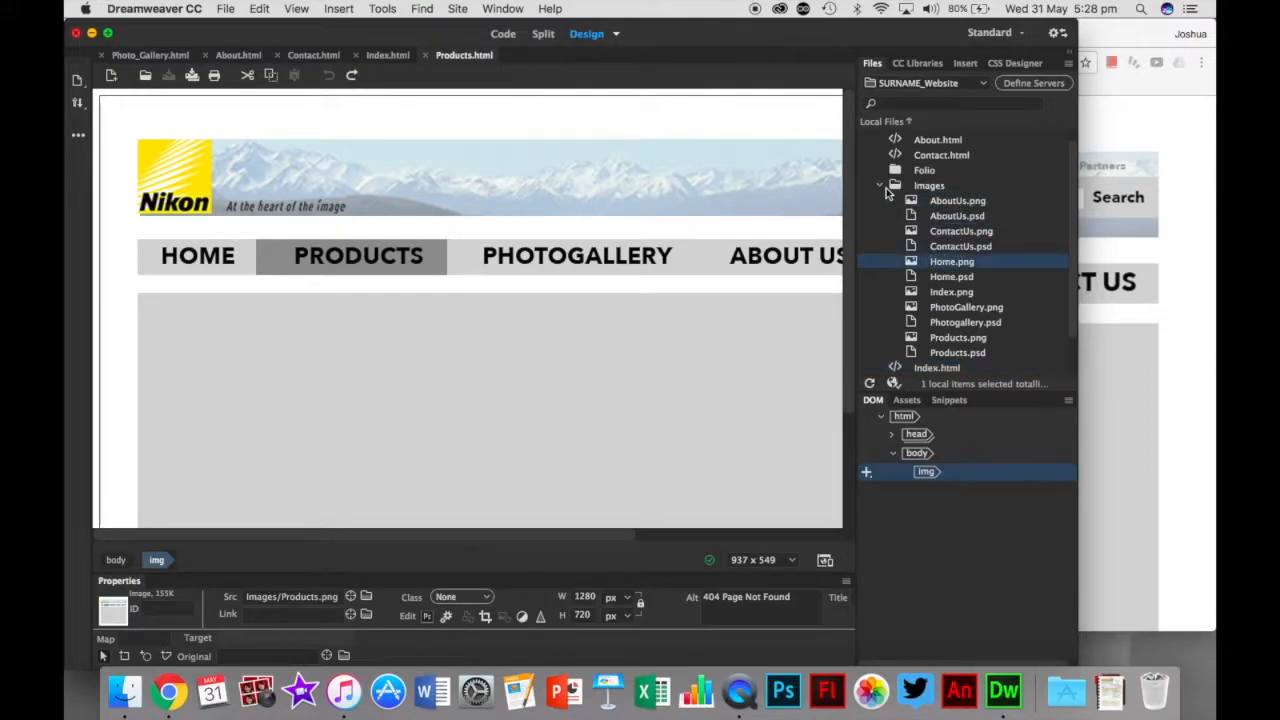
left_click(879, 186)
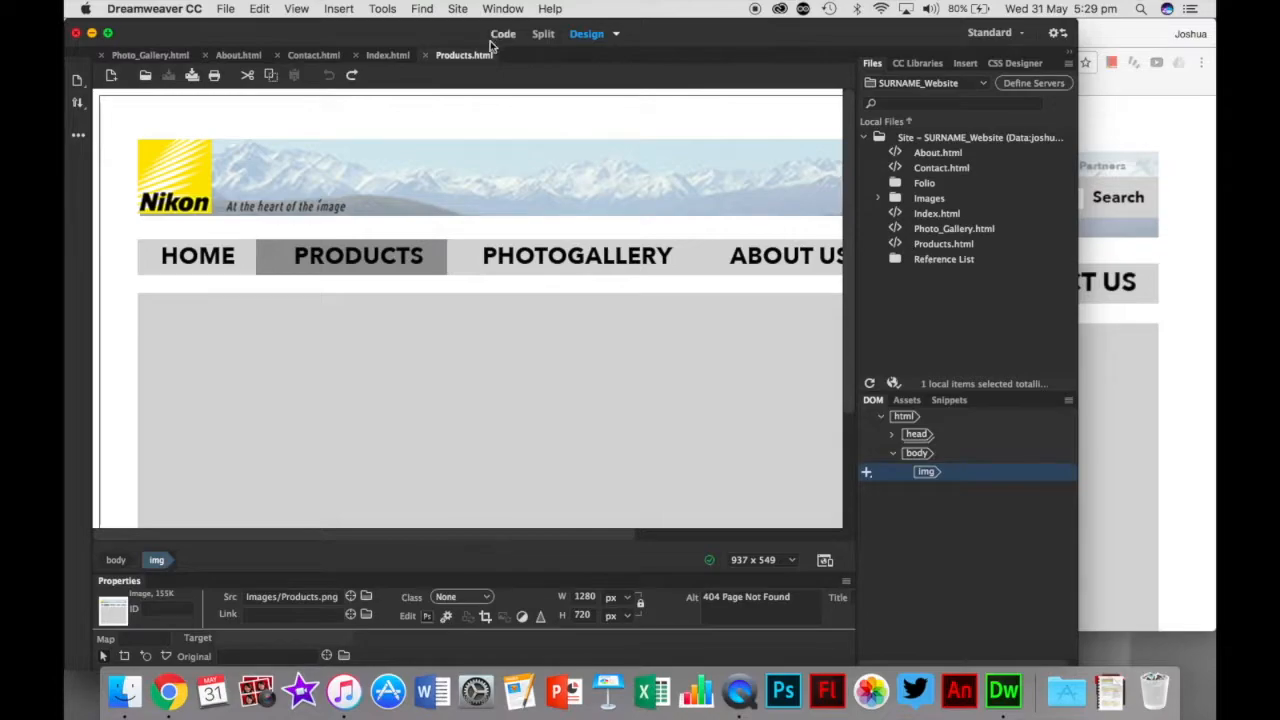
Step: Switch to the Index.html document, look over its navigation bar and page image, and keep it in Design view
left_click(386, 55)
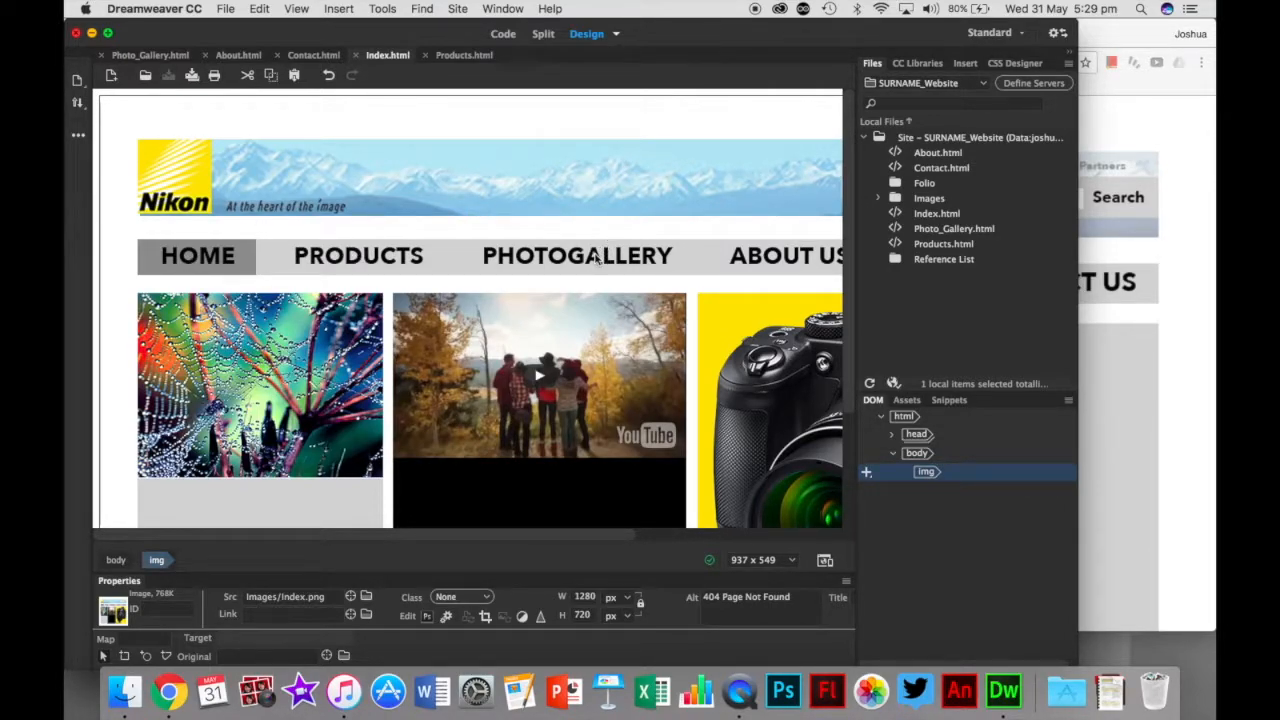
scroll(760, 270, "right", 5)
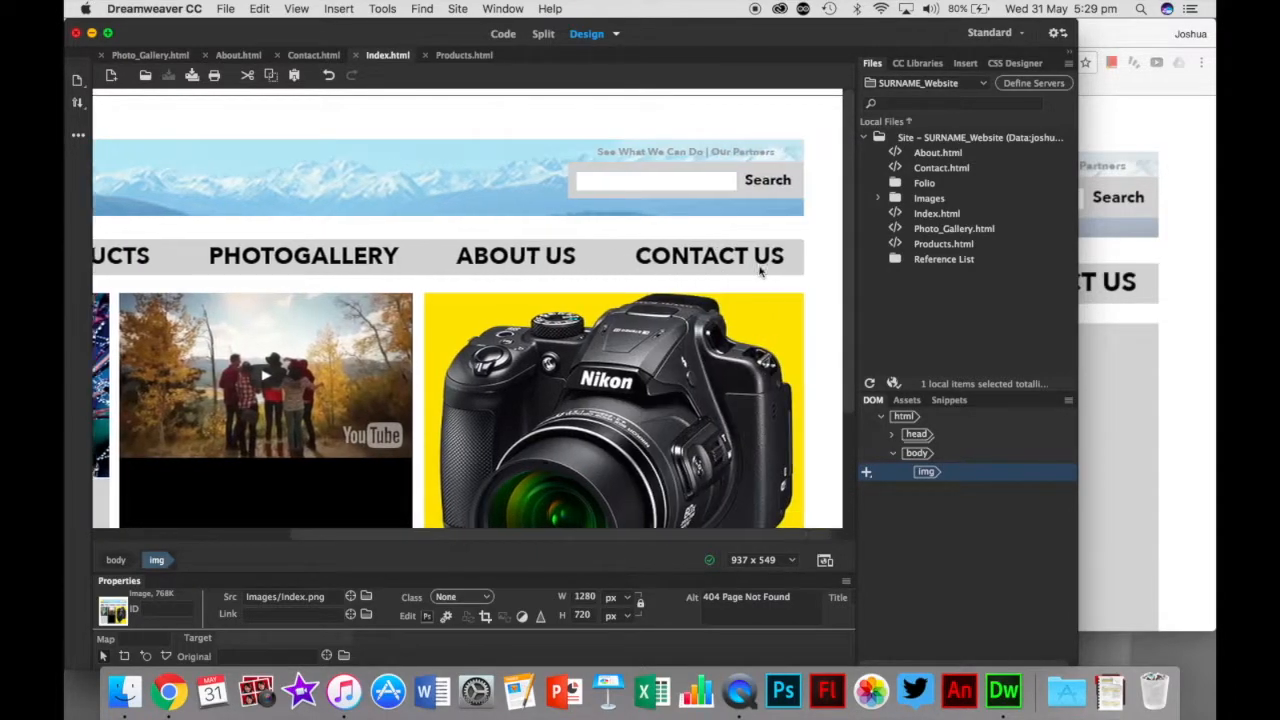
scroll(760, 270, "left", 5)
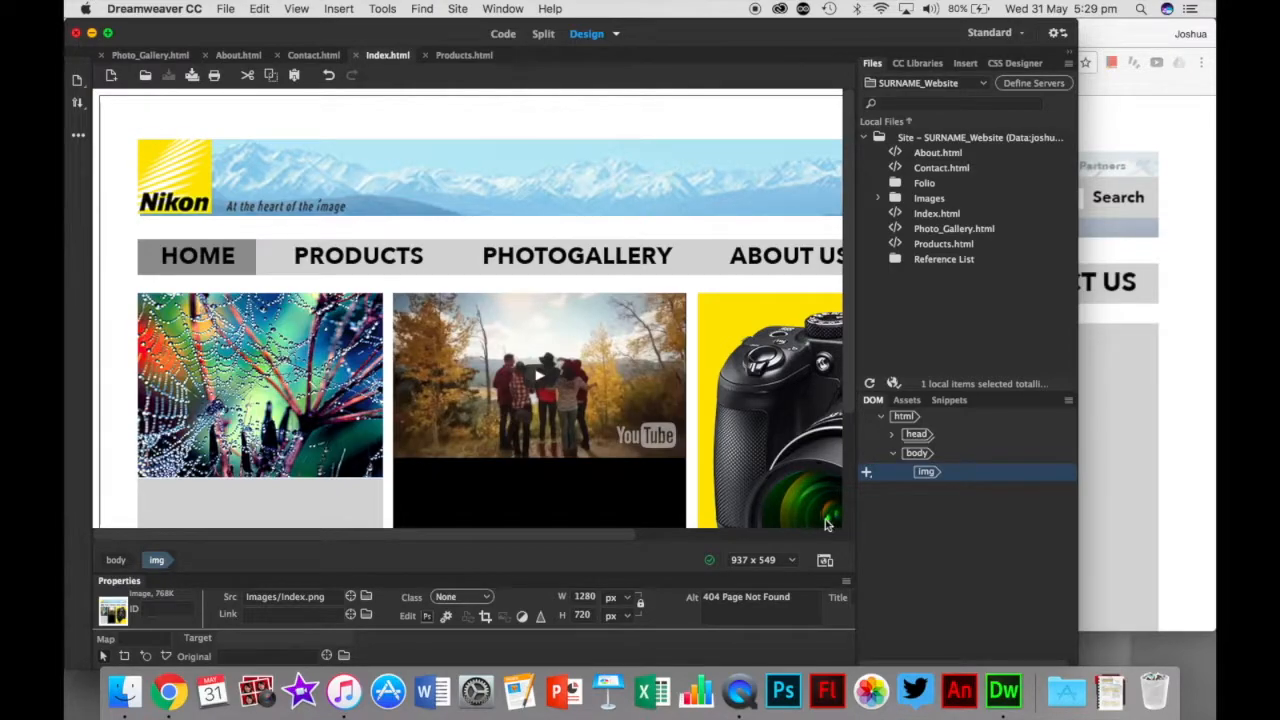
scroll(826, 524, "down", 3)
scroll(826, 524, "right", 3)
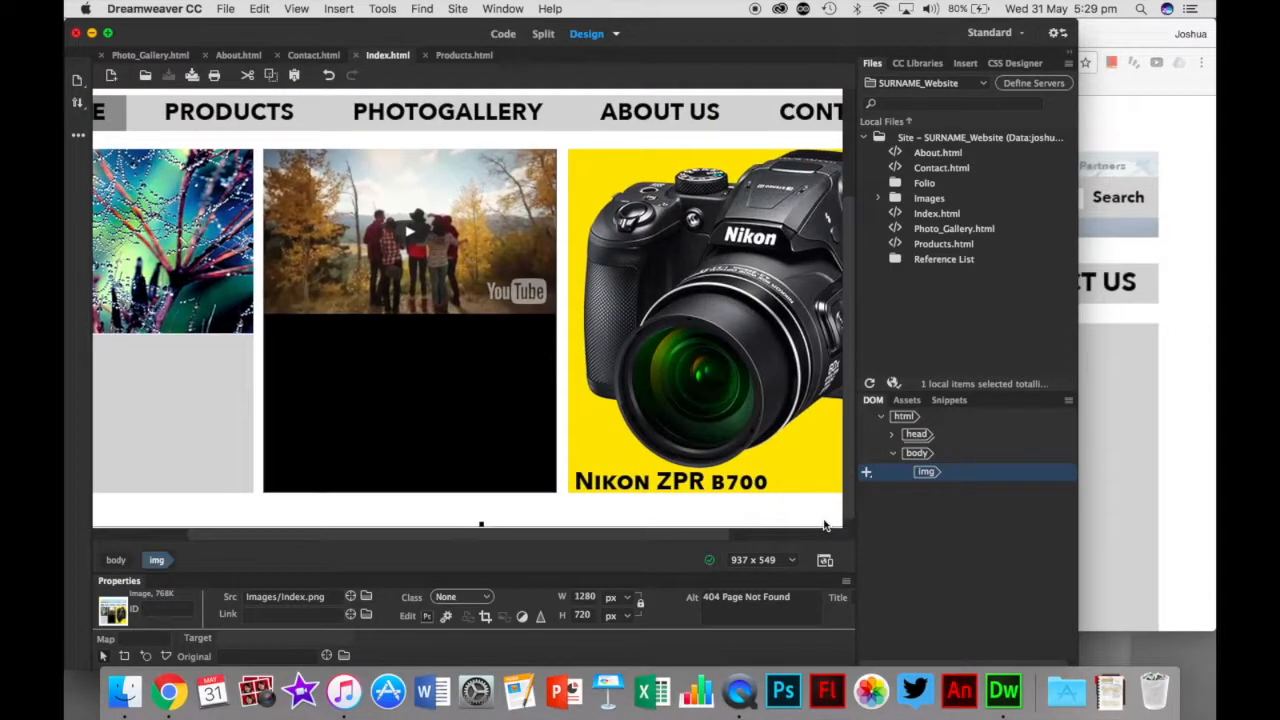
scroll(826, 524, "up", 3)
scroll(826, 524, "left", 3)
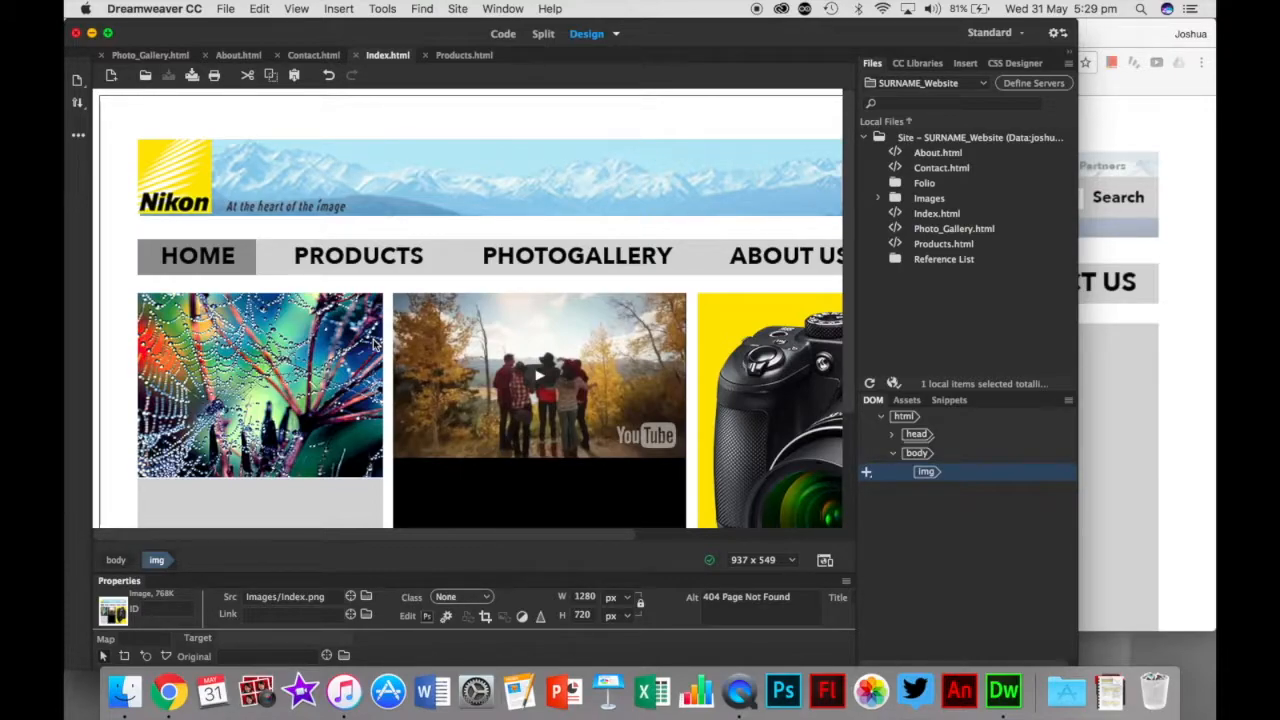
left_click(615, 34)
left_click(617, 67)
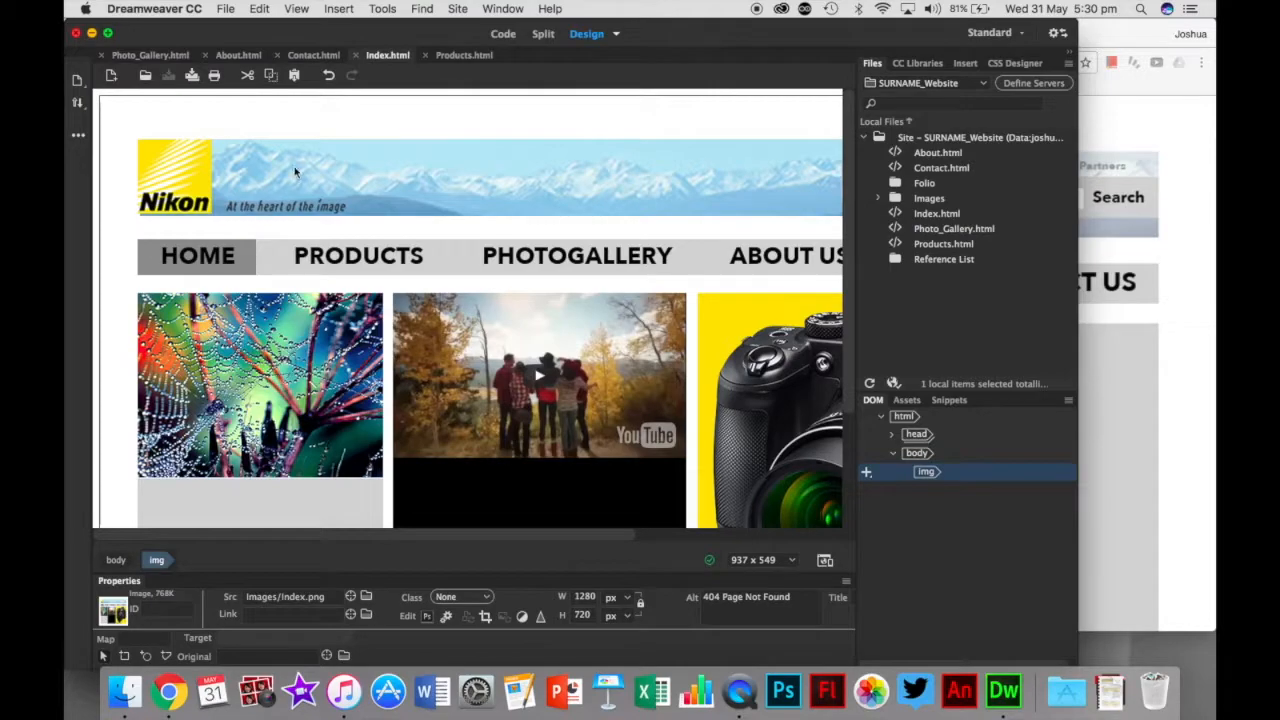
Step: Check that the Properties panel is enabled and move the Files panel to the end of its panel group
left_click(502, 9)
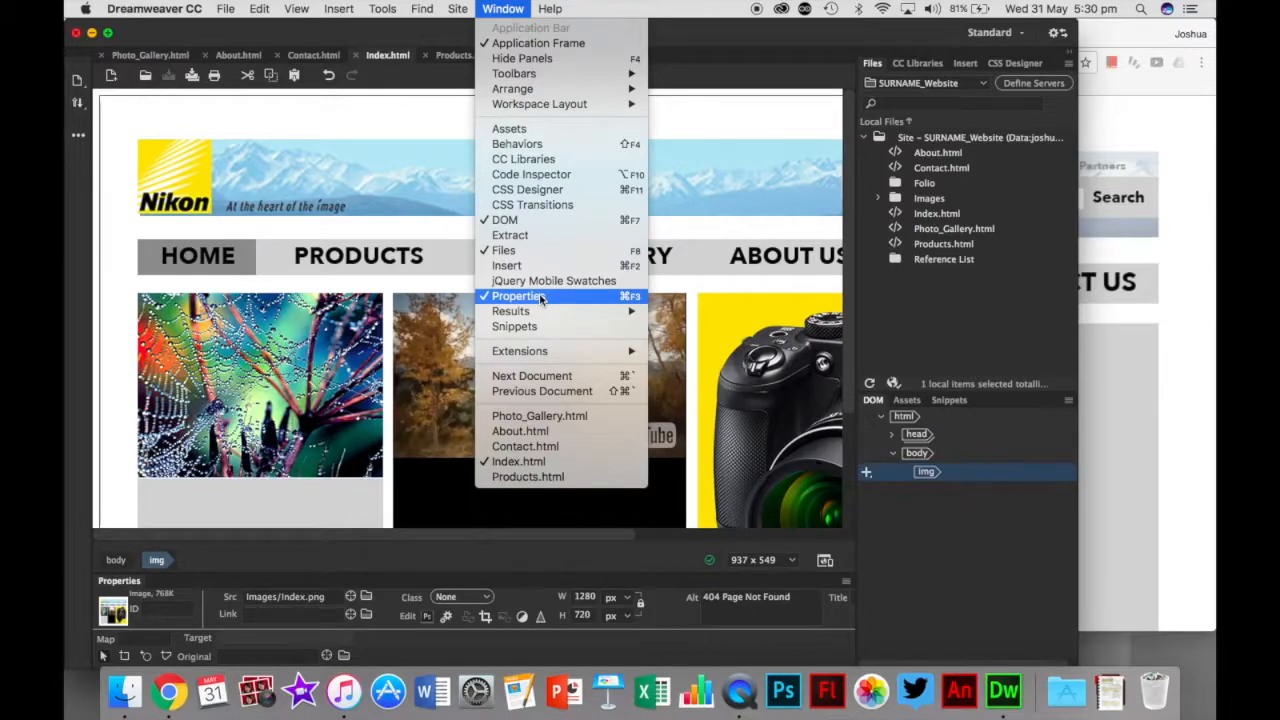
left_click(506, 8)
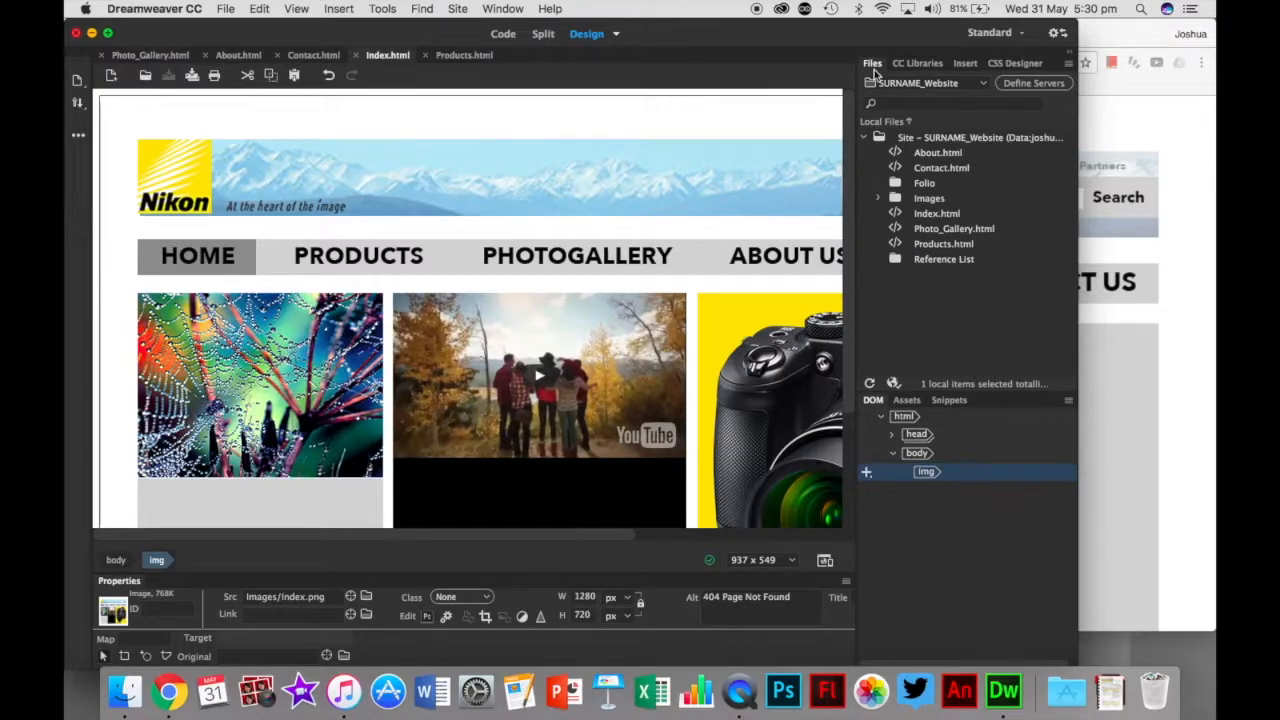
mouse_move(874, 67)
left_mouse_down()
mouse_move(443, 580)
mouse_move(866, 266)
mouse_move(906, 86)
mouse_move(878, 68)
left_mouse_up()
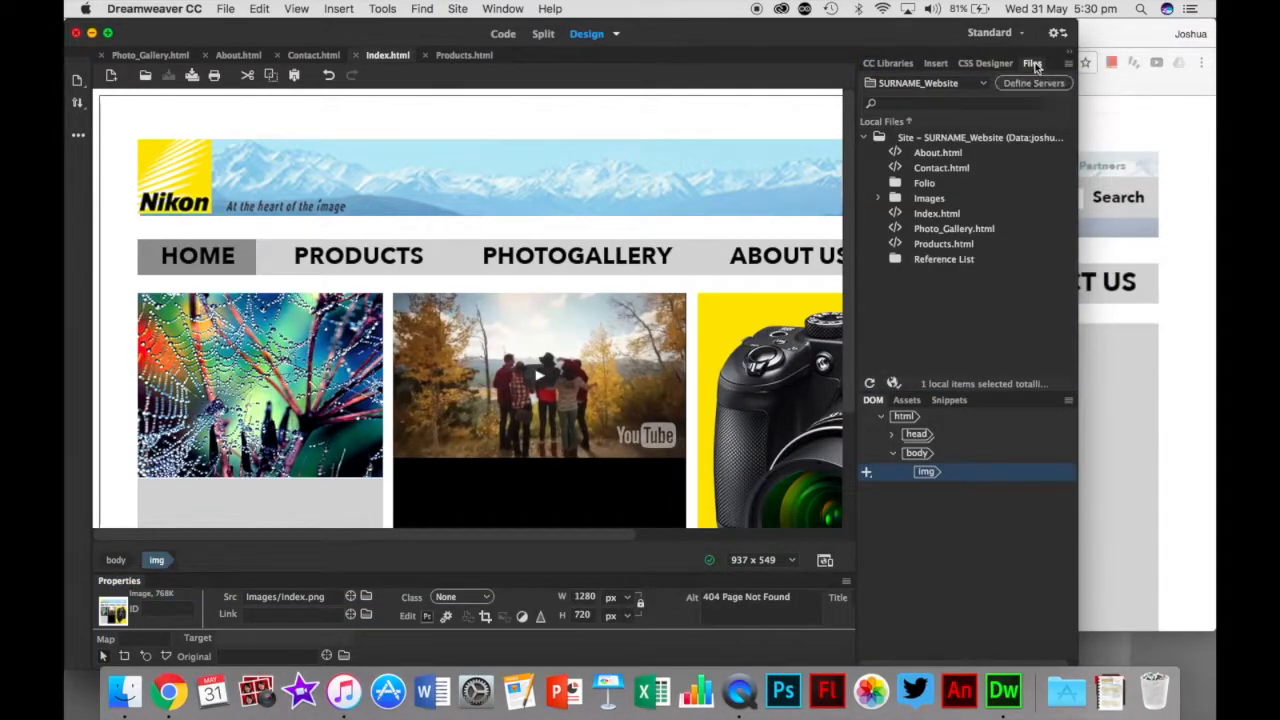
left_click_drag(100, 586, 67, 231)
left_click_drag(100, 76, 888, 66)
left_click_drag(1018, 63, 168, 670)
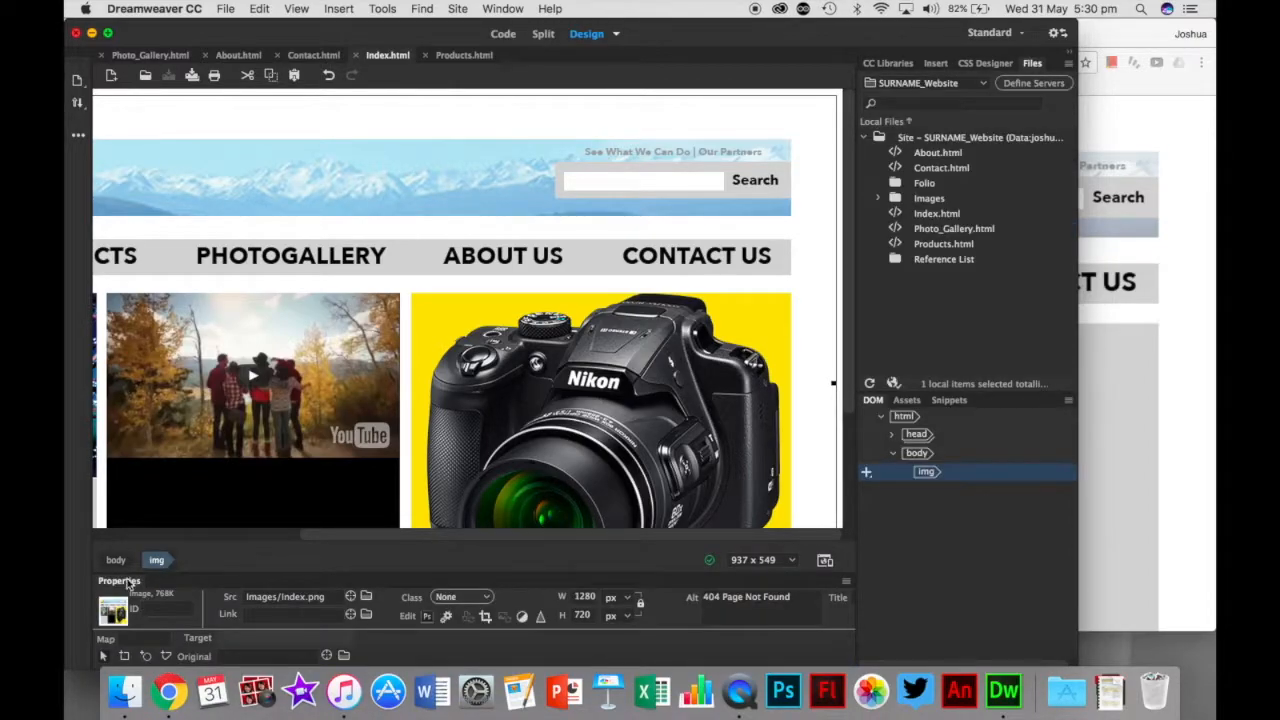
Step: Undo the last change in Index.html
scroll(249, 330, "left", 6)
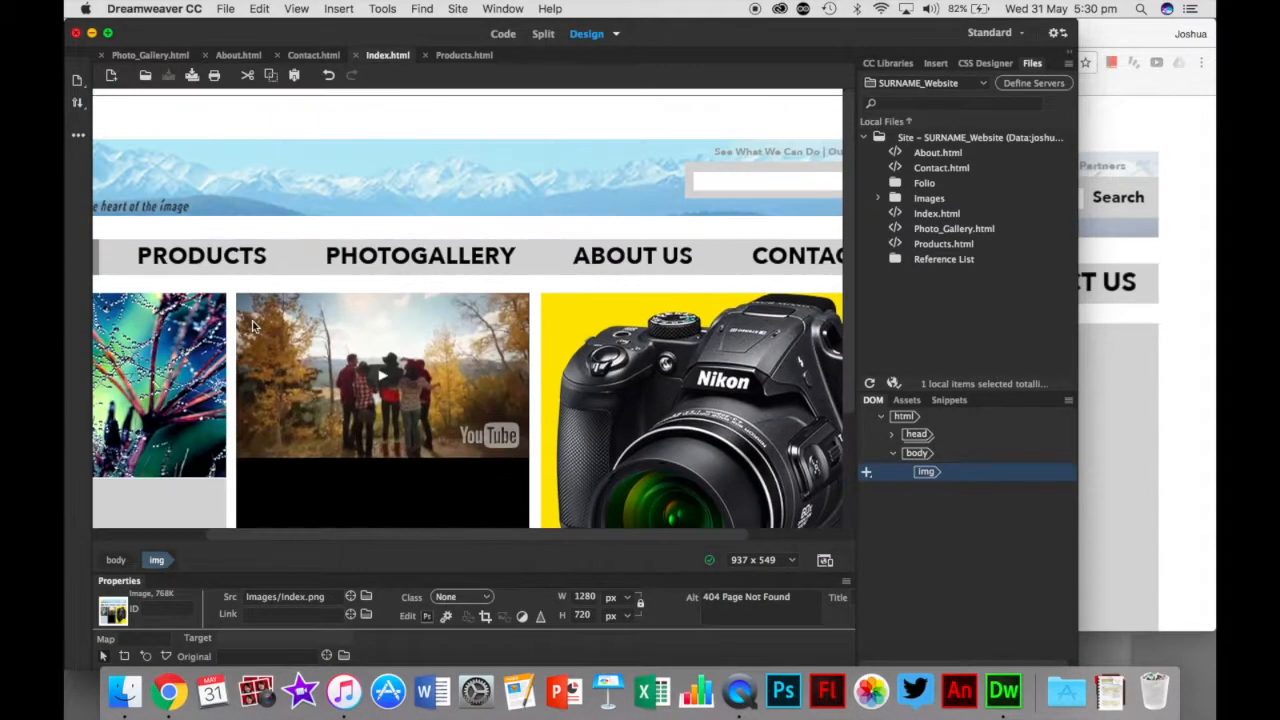
key("super+z")
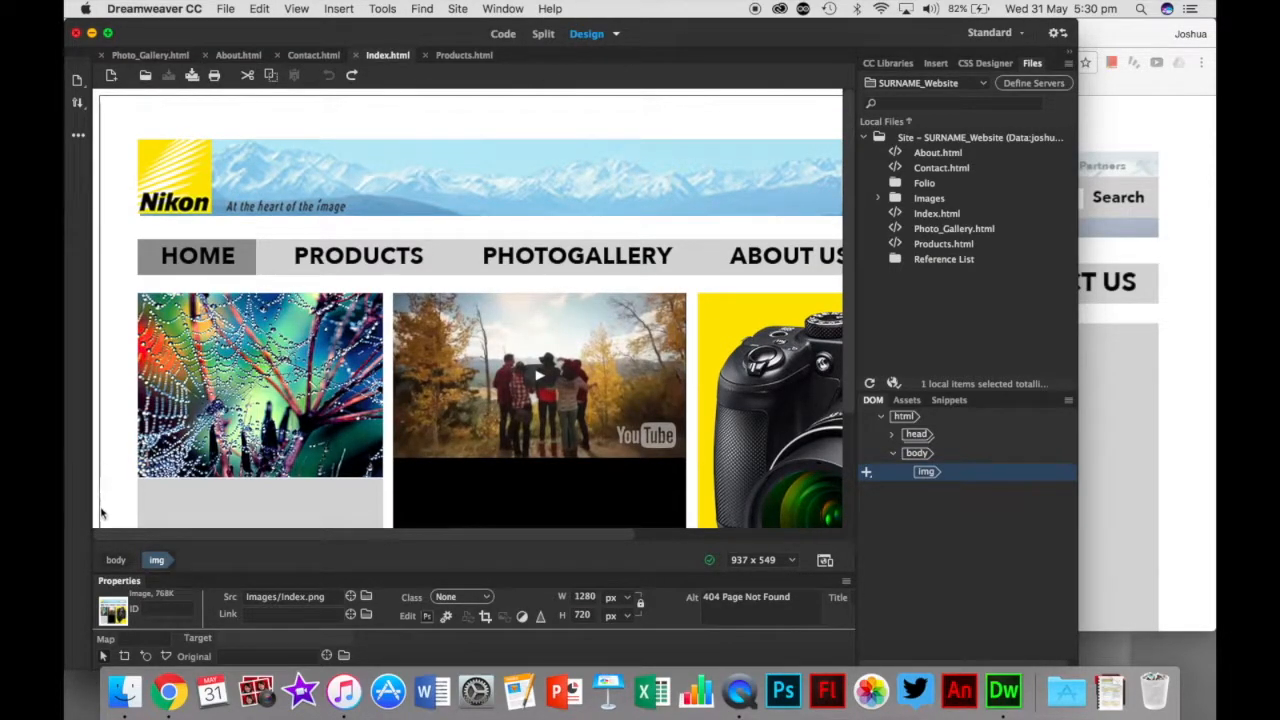
Step: Draw a rectangular hotspot over PRODUCTS in the navigation bar of Index.html and link it to Products.html
left_click(146, 657)
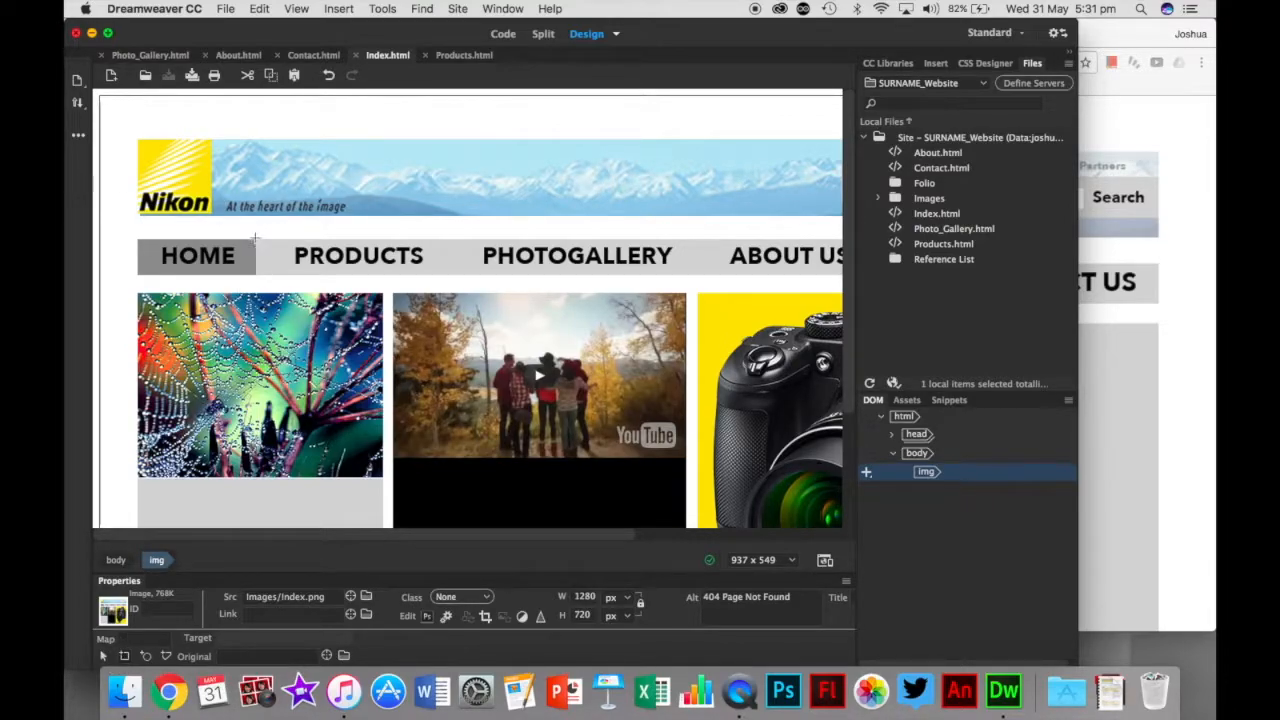
left_click_drag(256, 238, 457, 274)
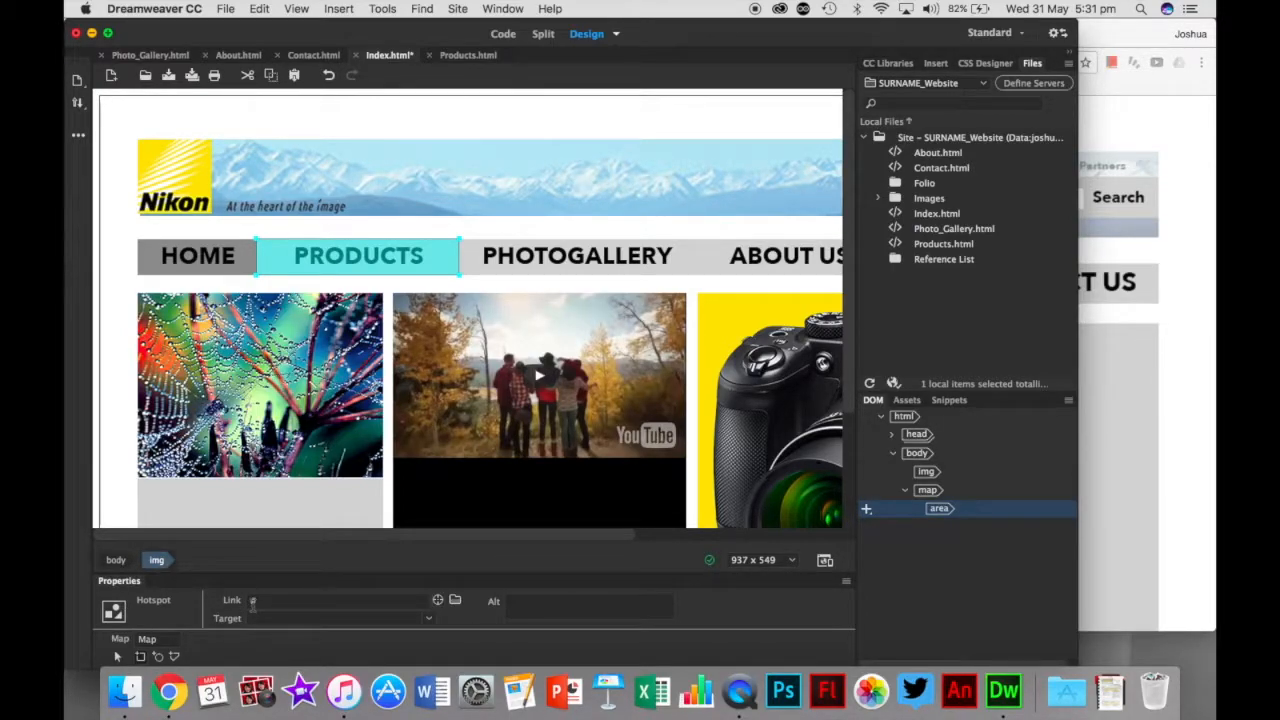
left_click(455, 600)
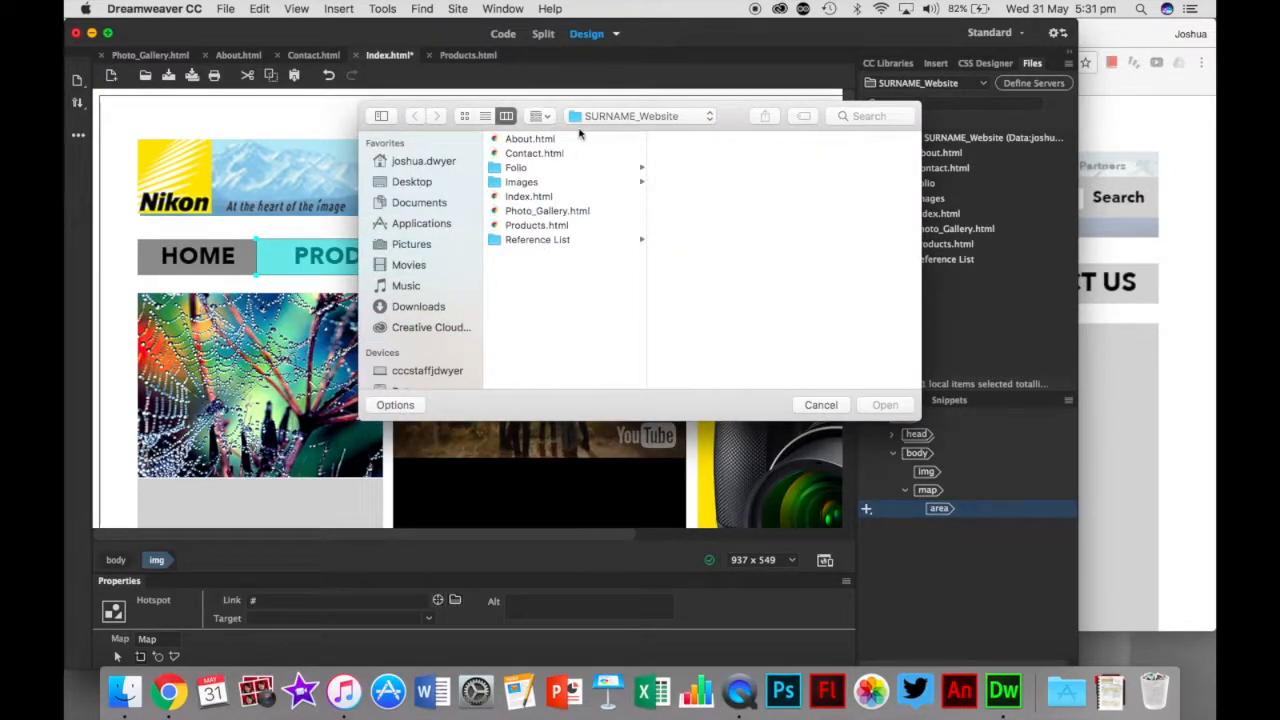
left_click(519, 226)
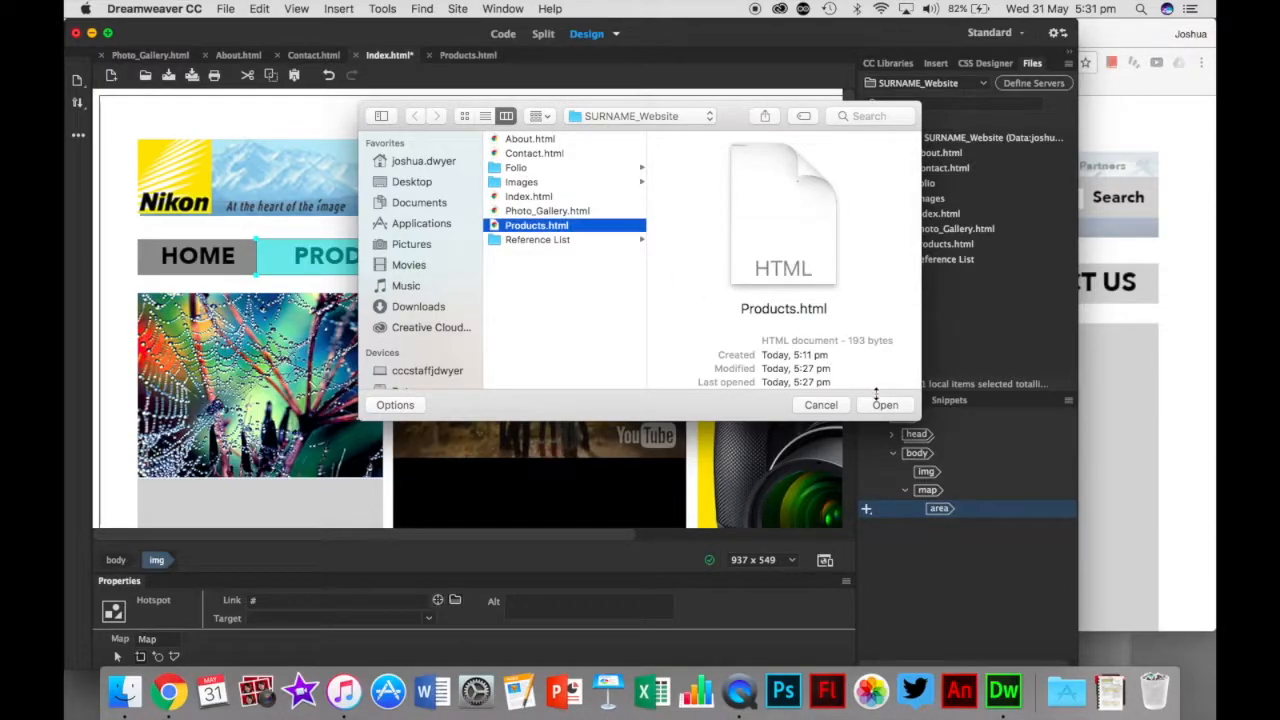
left_click(884, 405)
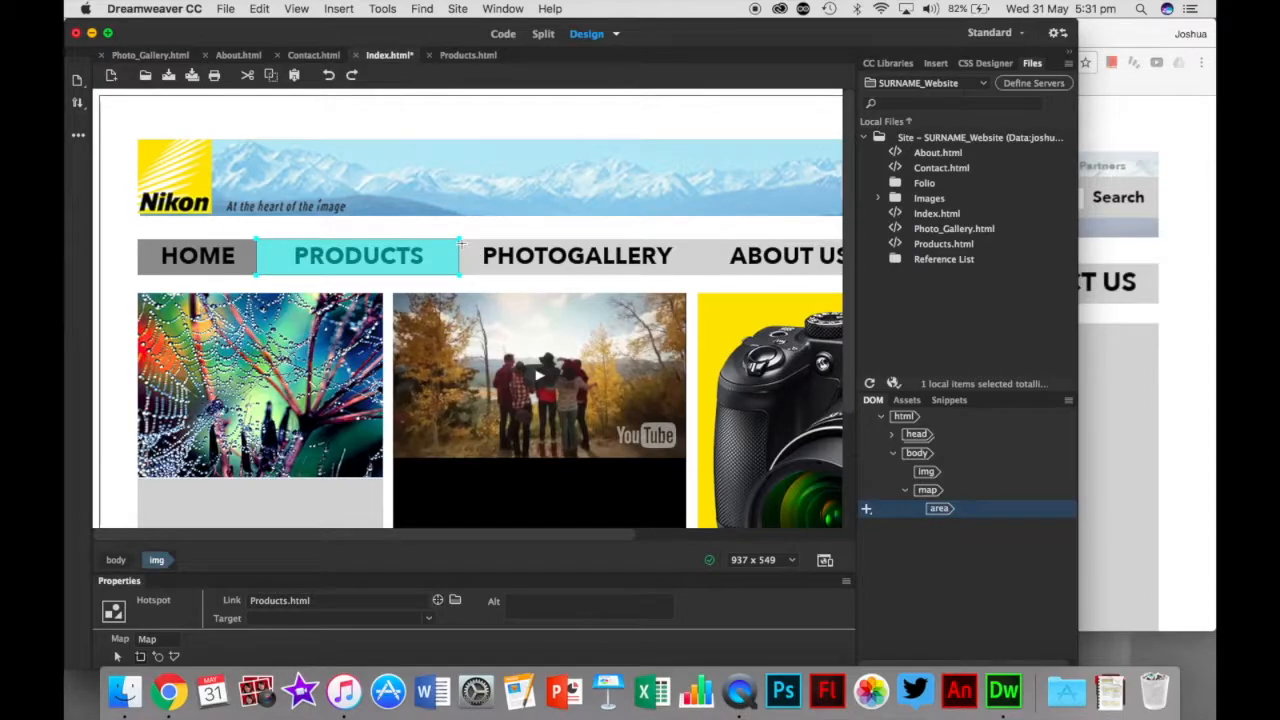
Step: Draw a rectangular hotspot over PHOTOGALLERY in the navigation bar and link it to Photo_Gallery.html
left_click_drag(461, 239, 522, 292)
left_click_drag(681, 258, 696, 276)
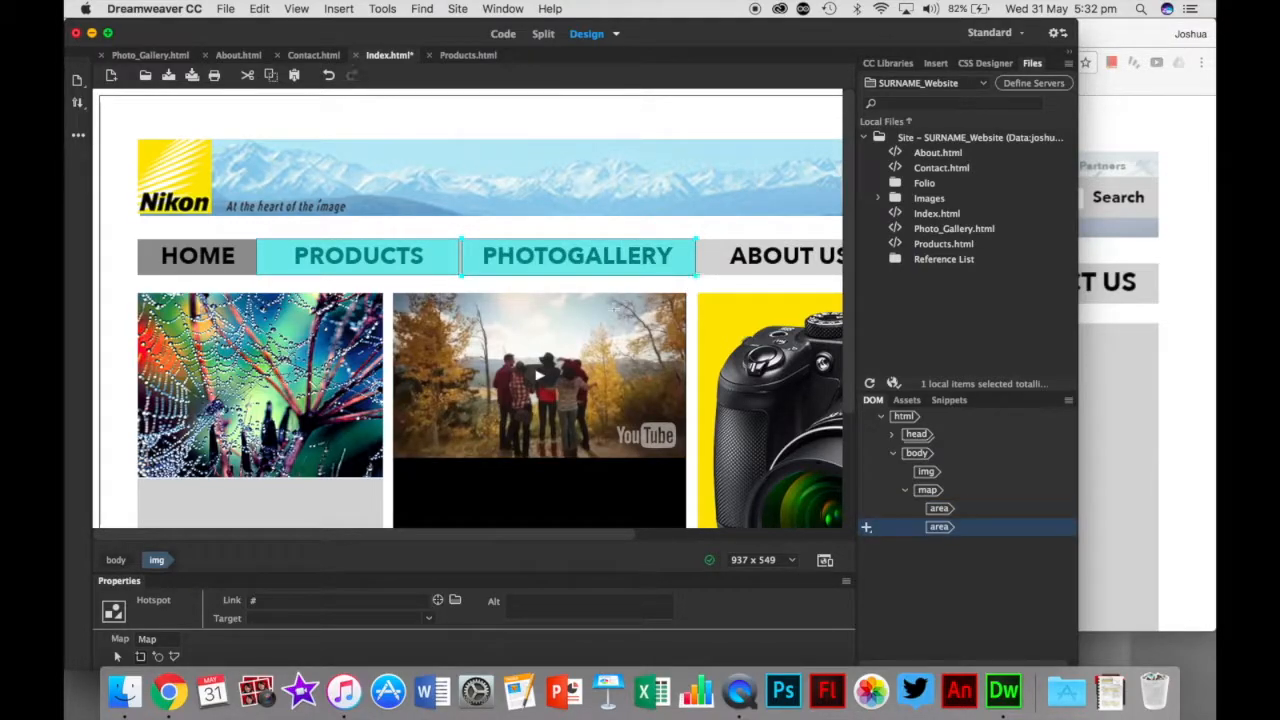
left_click(455, 601)
left_click(572, 212)
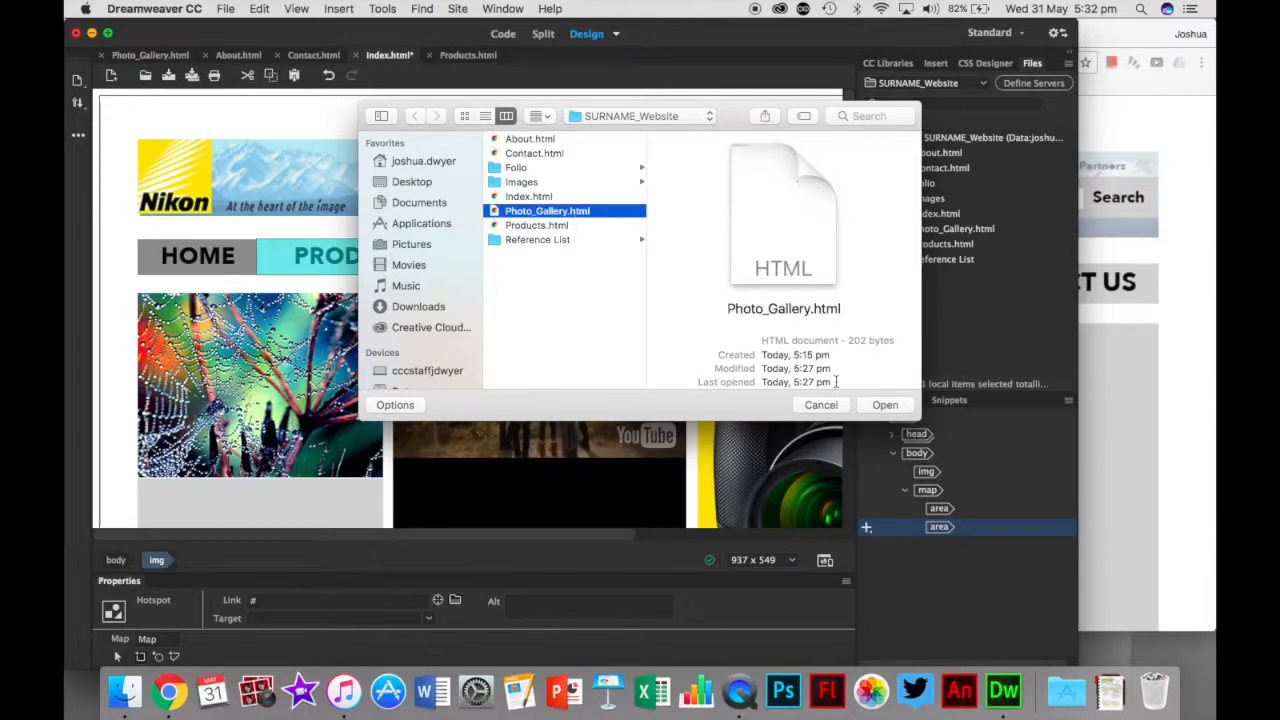
key("ctrl+Right")
key("ctrl+Left")
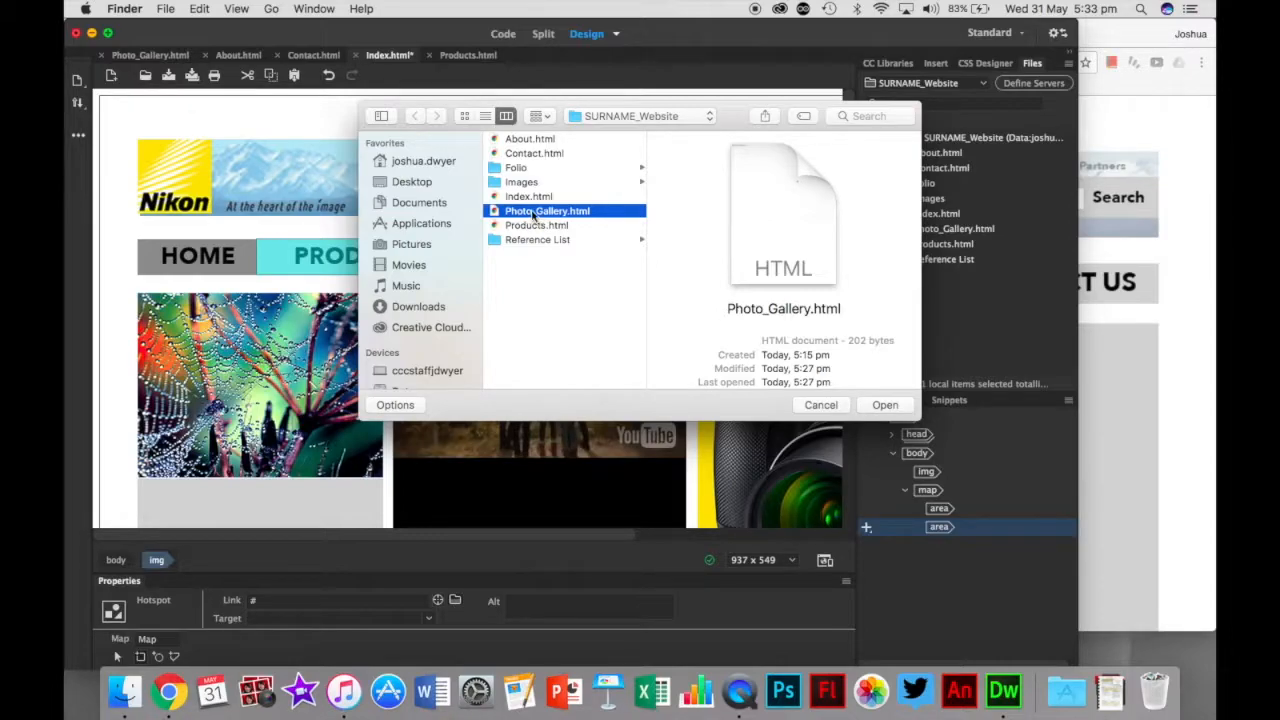
left_click(881, 405)
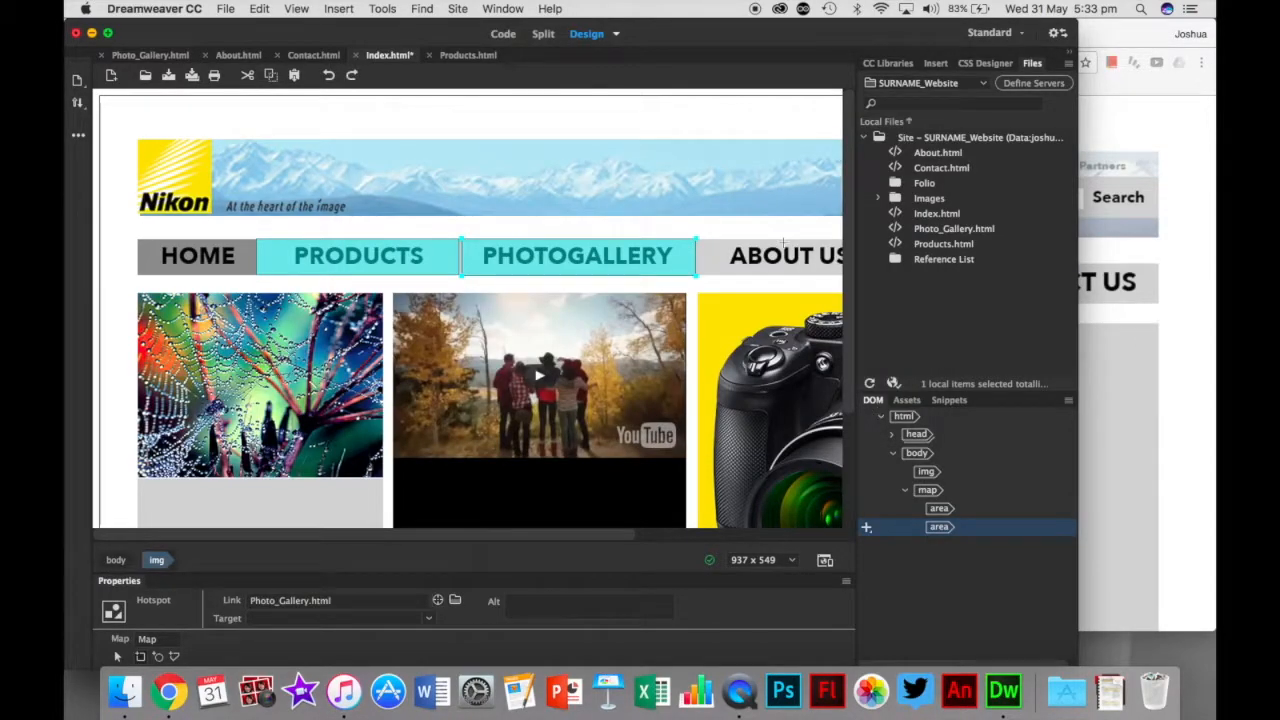
Step: Draw a rectangular hotspot over ABOUT US in the navigation bar and link it to About.html
scroll(687, 323, "right", 5)
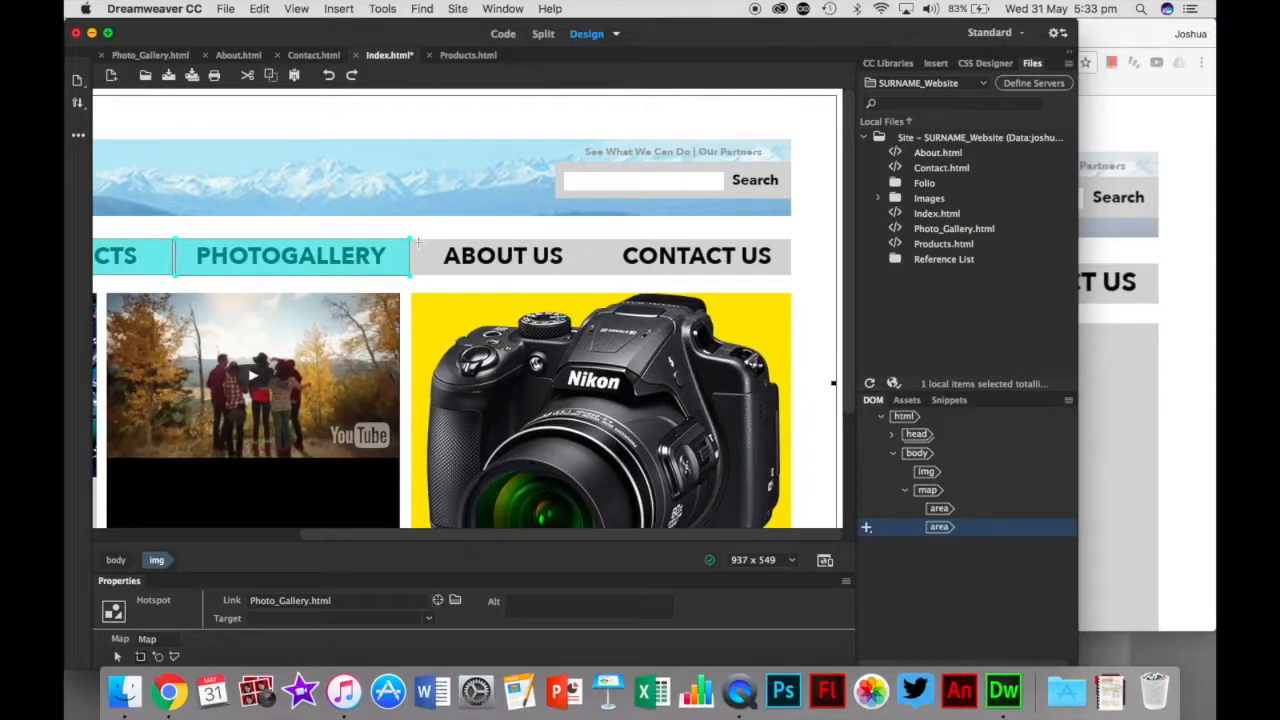
left_click_drag(414, 238, 590, 275)
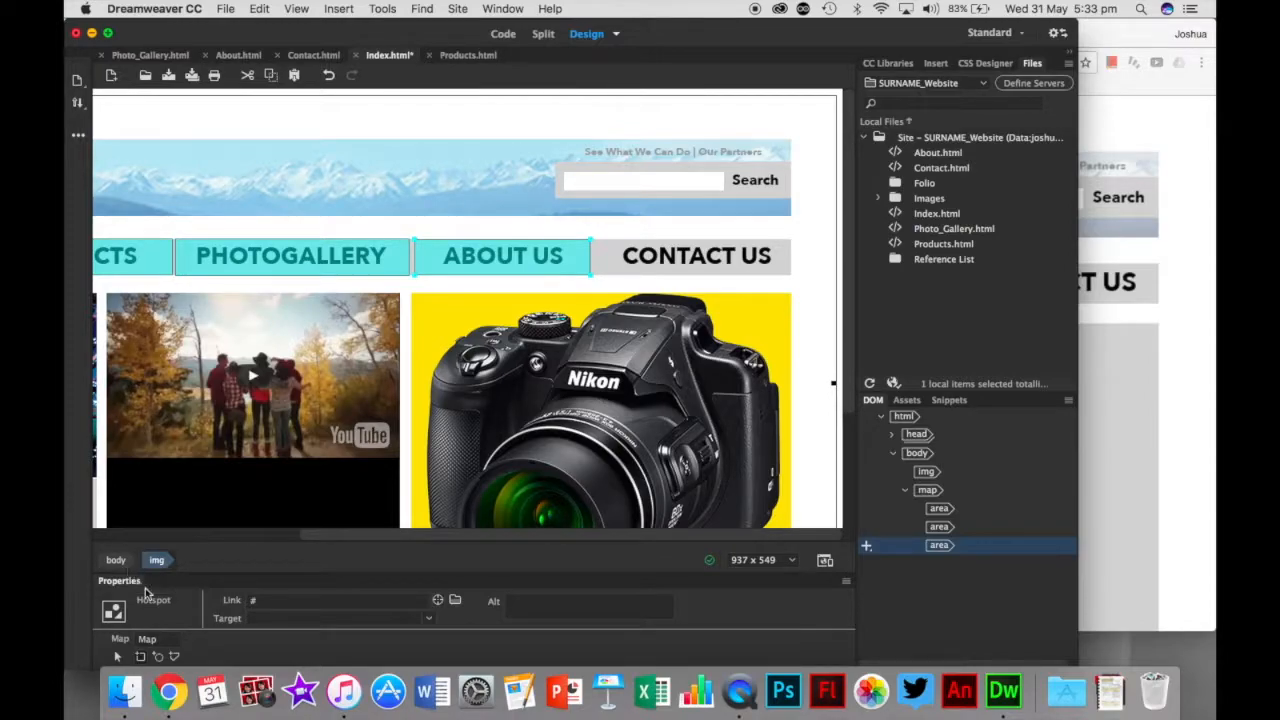
left_click(457, 603)
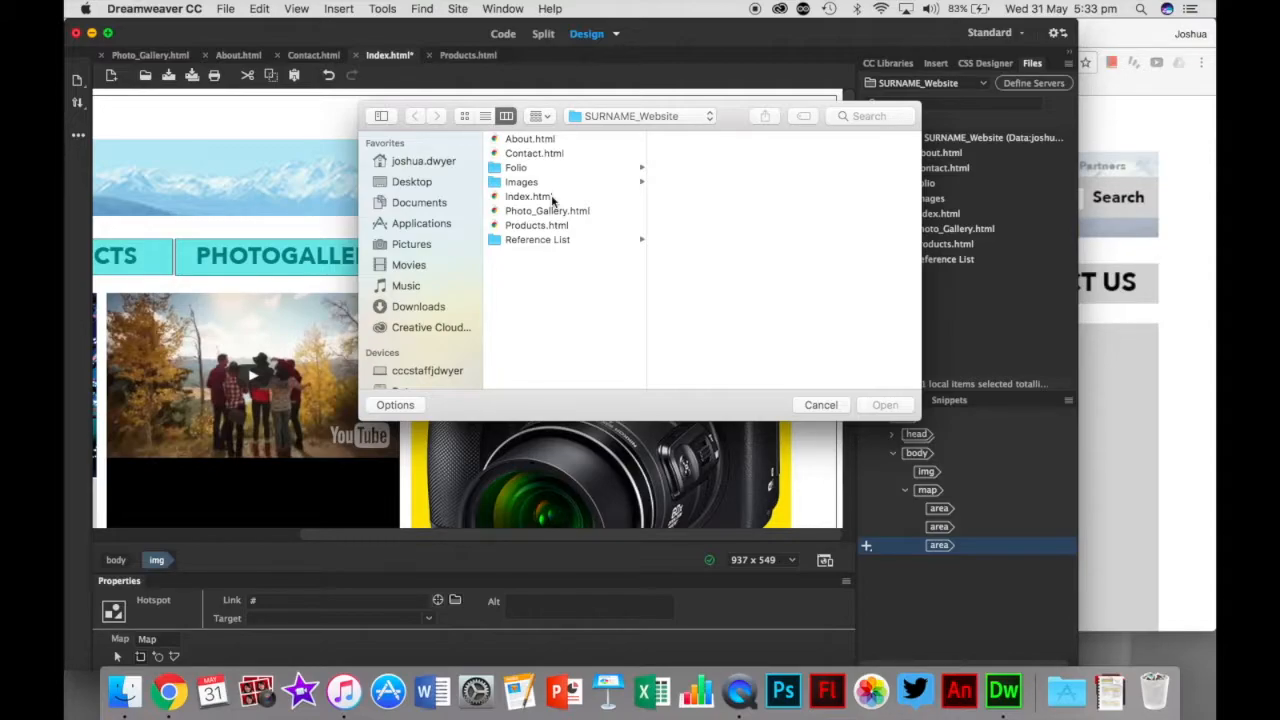
left_click_drag(538, 112, 528, 320)
left_click(512, 348)
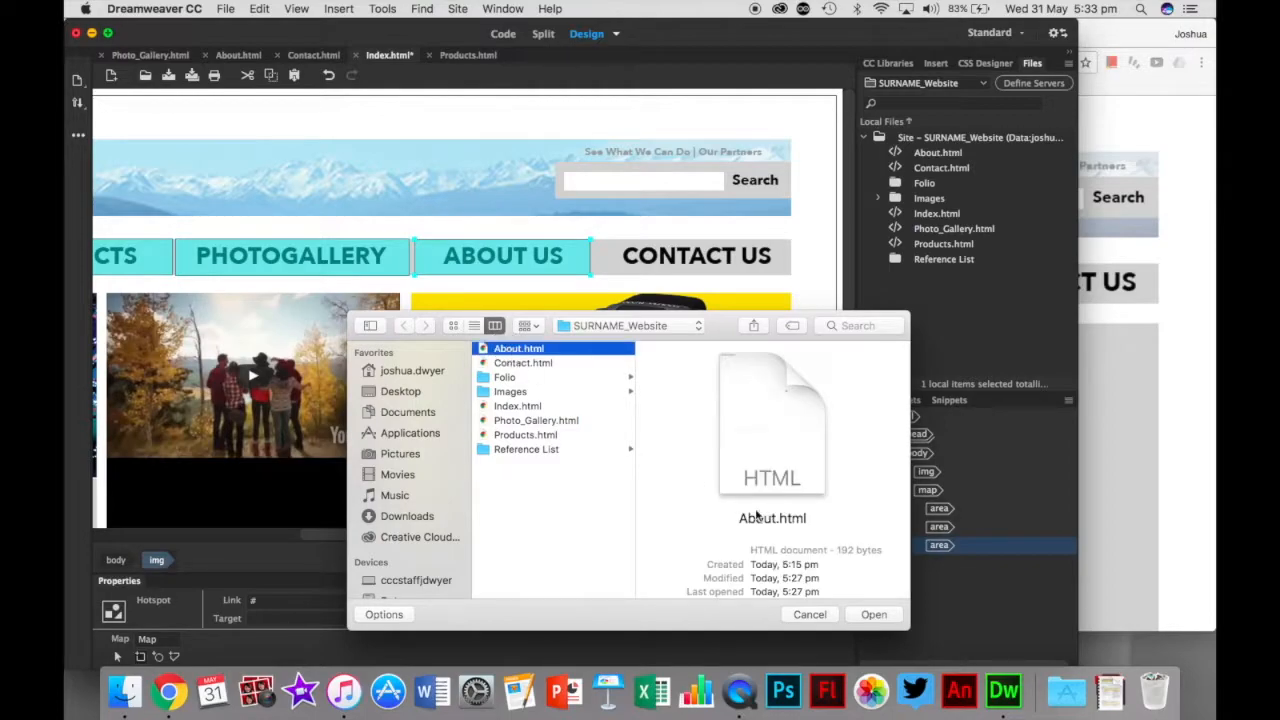
left_click(871, 614)
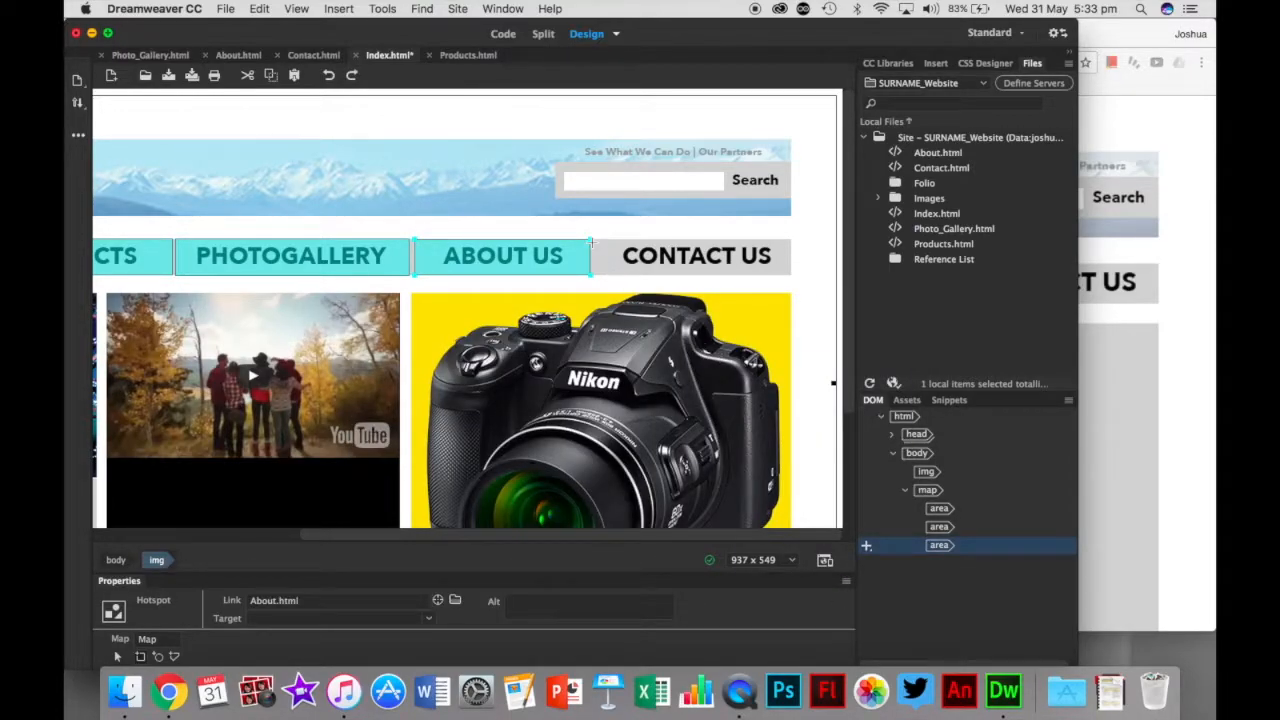
Step: Draw a rectangular hotspot over CONTACT US in the navigation bar and link it to Contact.html
left_click_drag(593, 240, 791, 274)
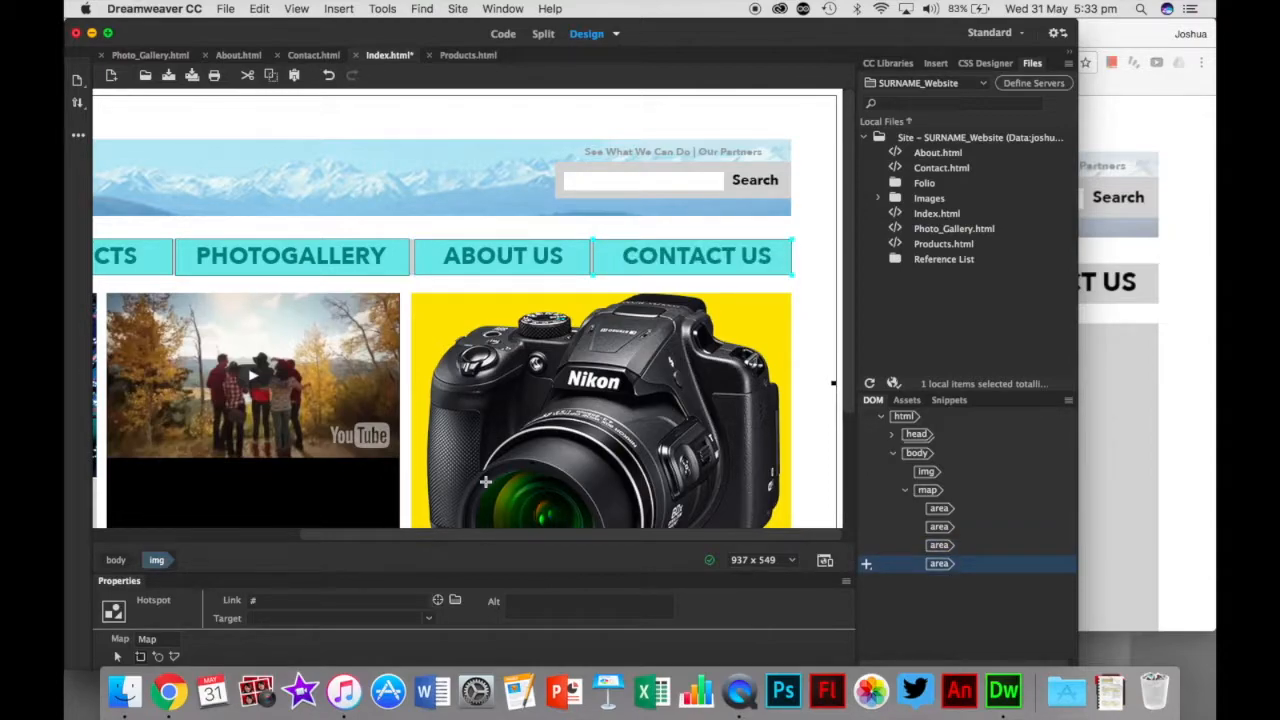
left_click(454, 600)
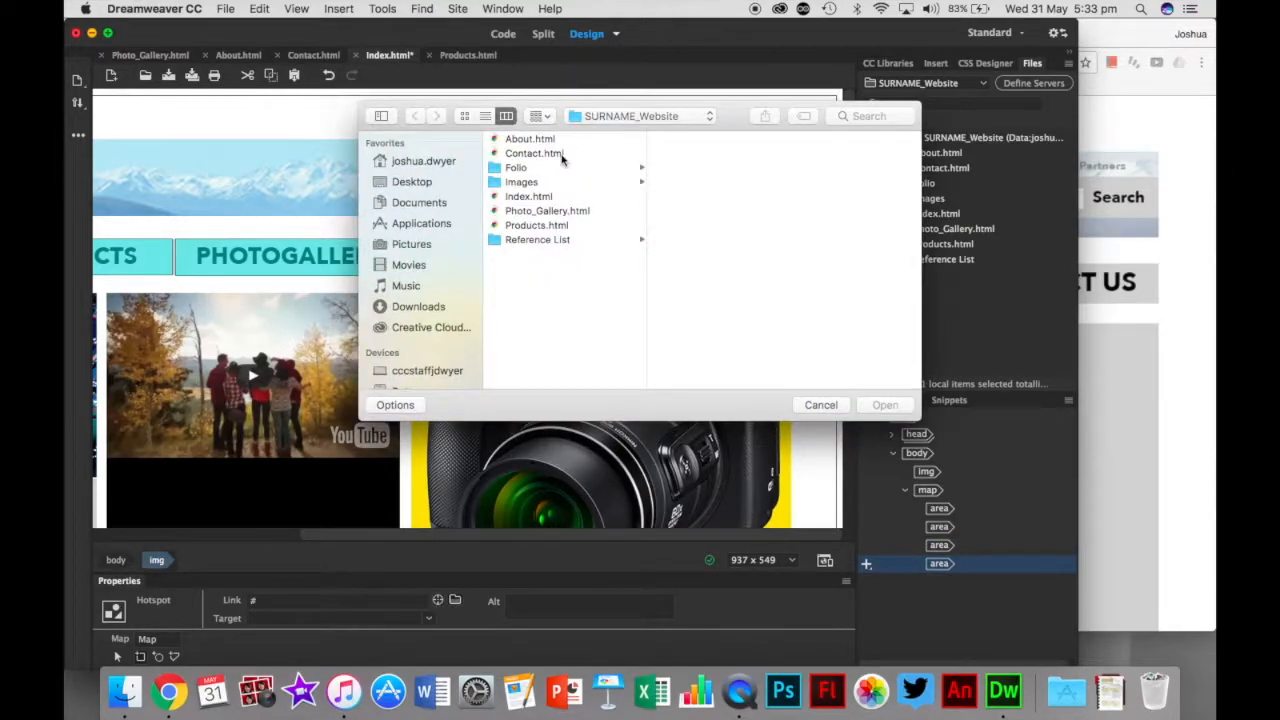
left_click(535, 154)
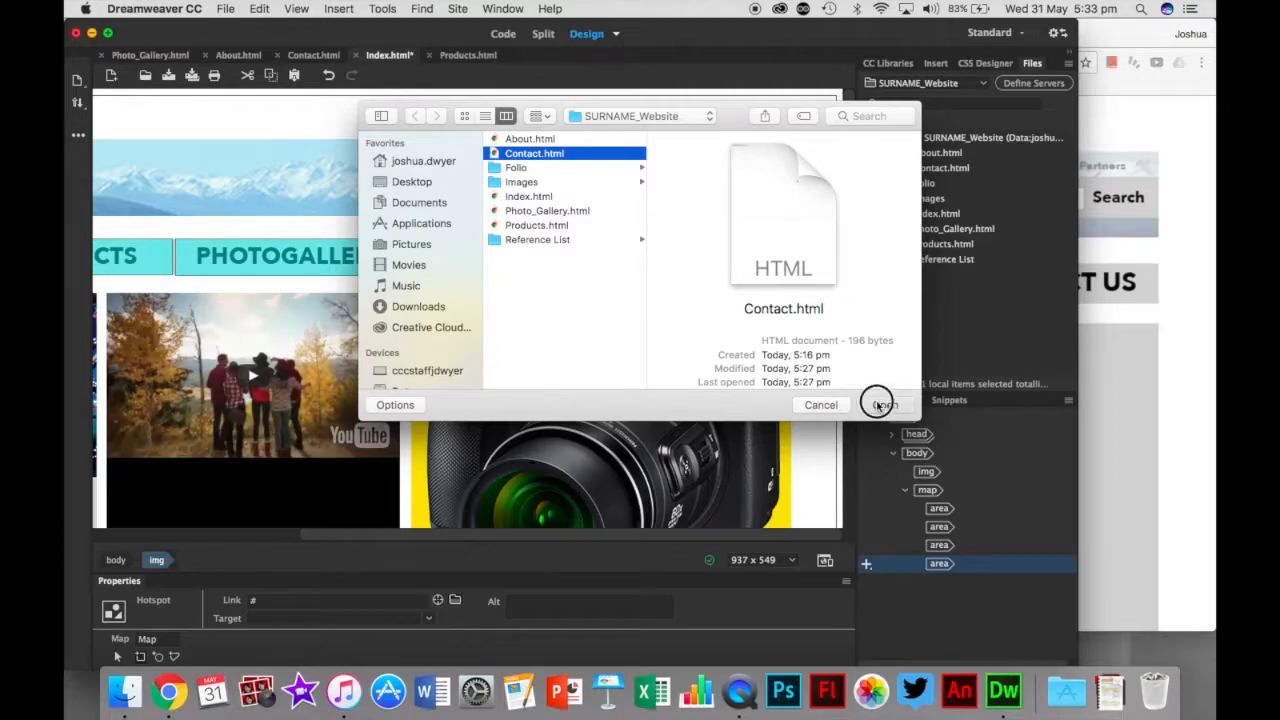
left_click(880, 404)
scroll(612, 380, "left", 3)
scroll(612, 380, "left", 3)
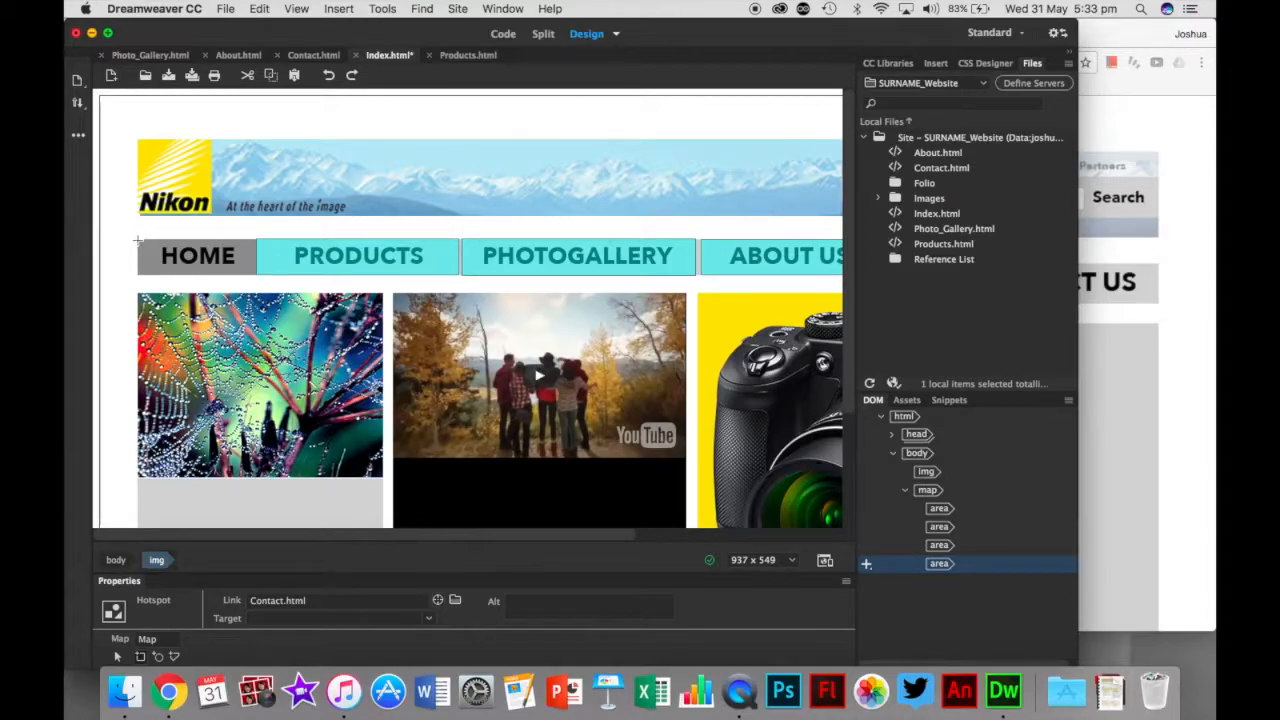
Step: Draw a rectangular hotspot over HOME in the navigation bar and link it to Index.html
left_click_drag(139, 240, 253, 273)
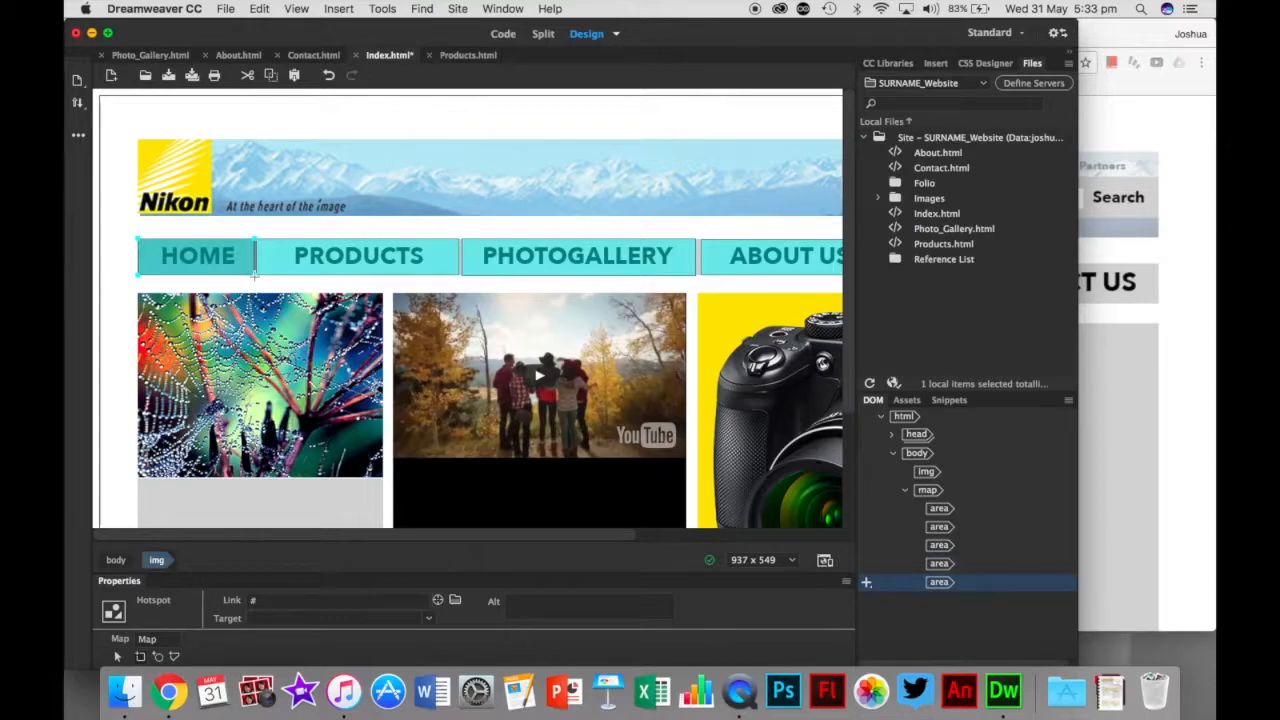
left_click(455, 601)
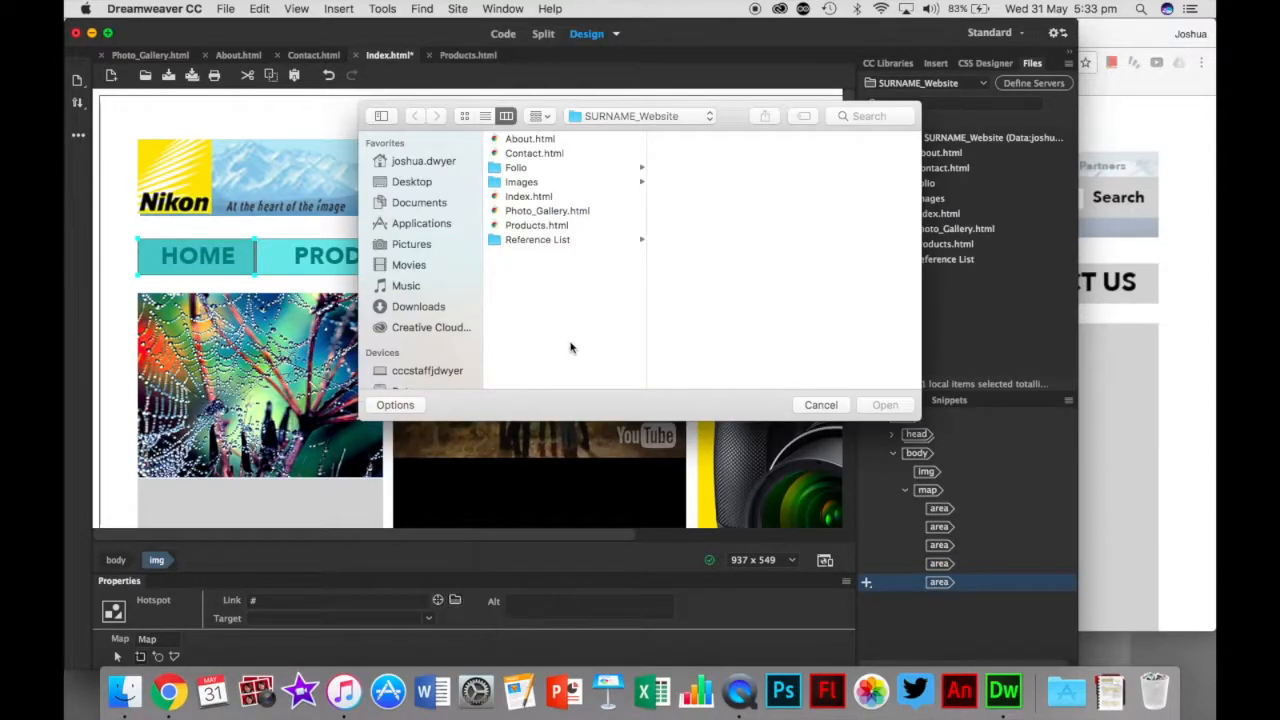
left_click(535, 196)
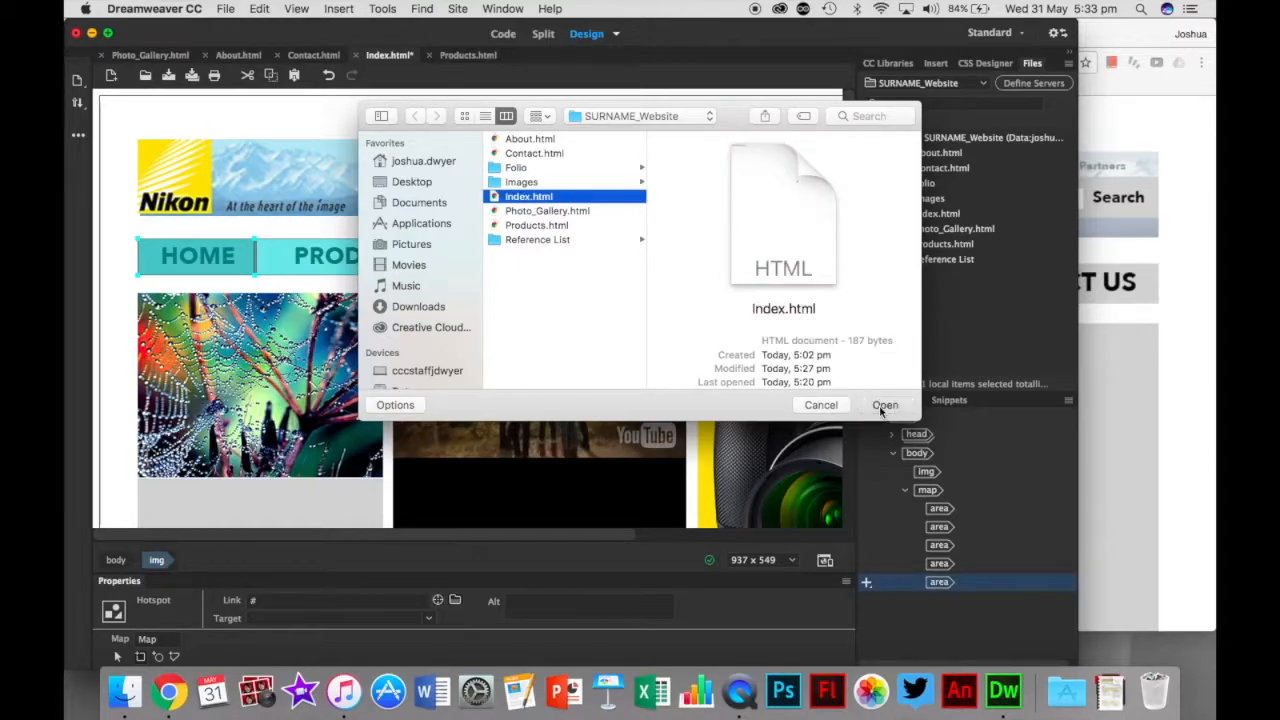
left_click(884, 405)
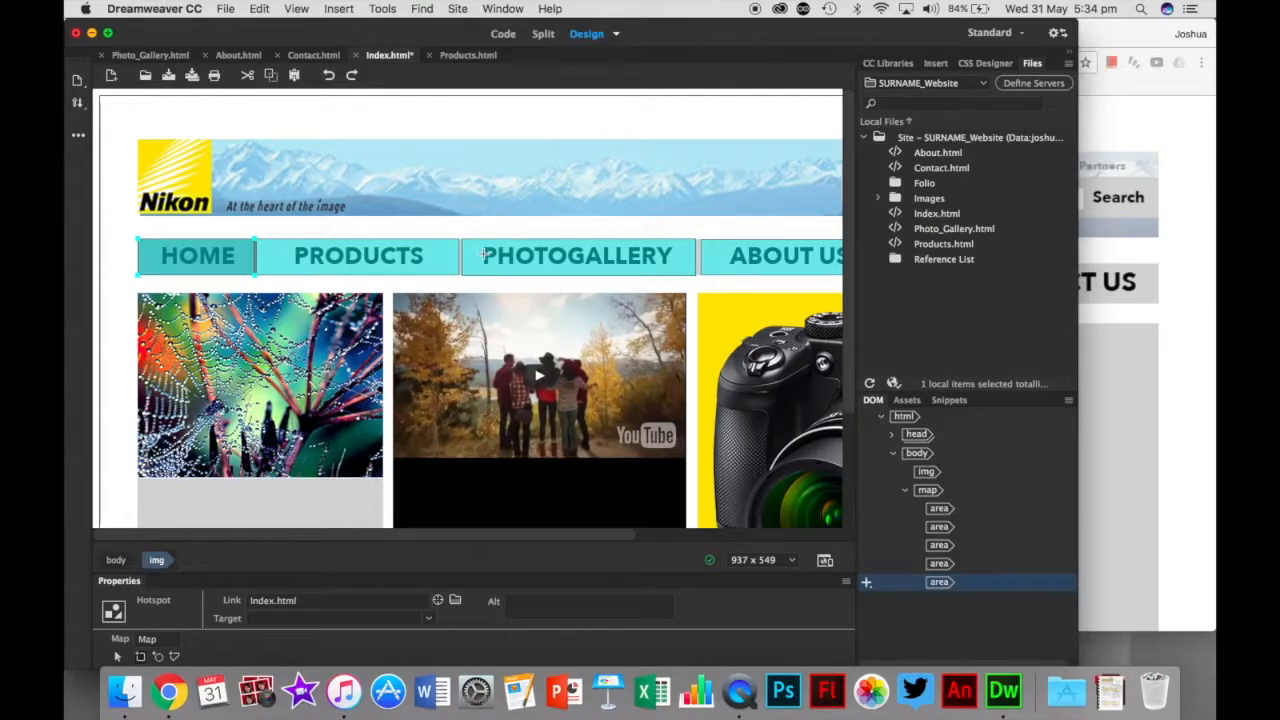
Step: Examine the finished hotspots and the code behind them, including the img tag's size and usemap attributes and the map's area tags
scroll(482, 258, "right", 5)
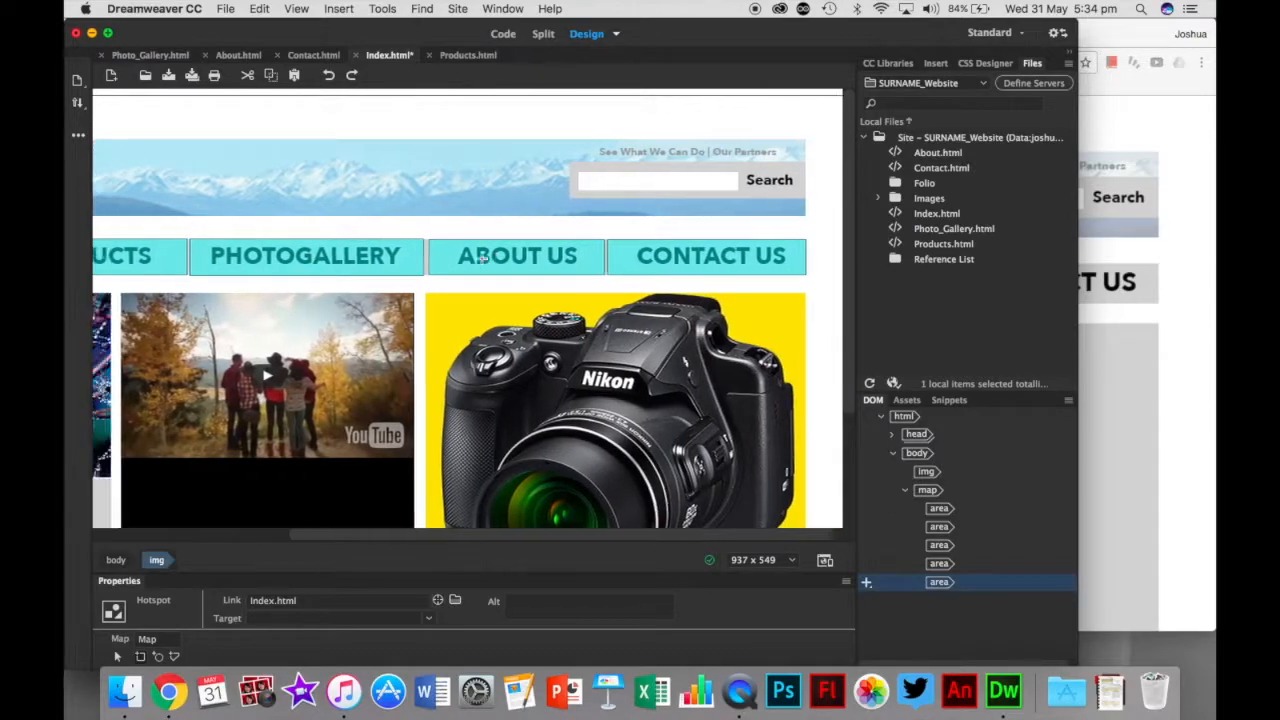
scroll(482, 258, "left", 5)
scroll(482, 258, "down", 1)
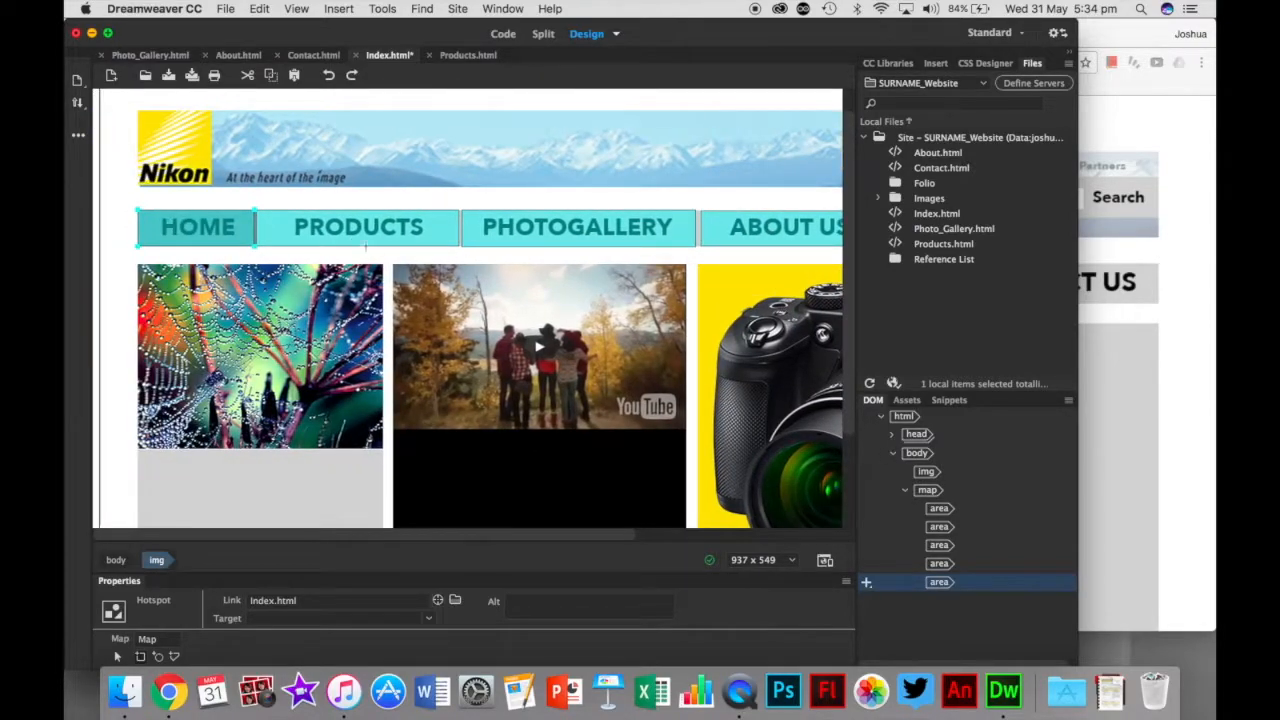
left_click(503, 34)
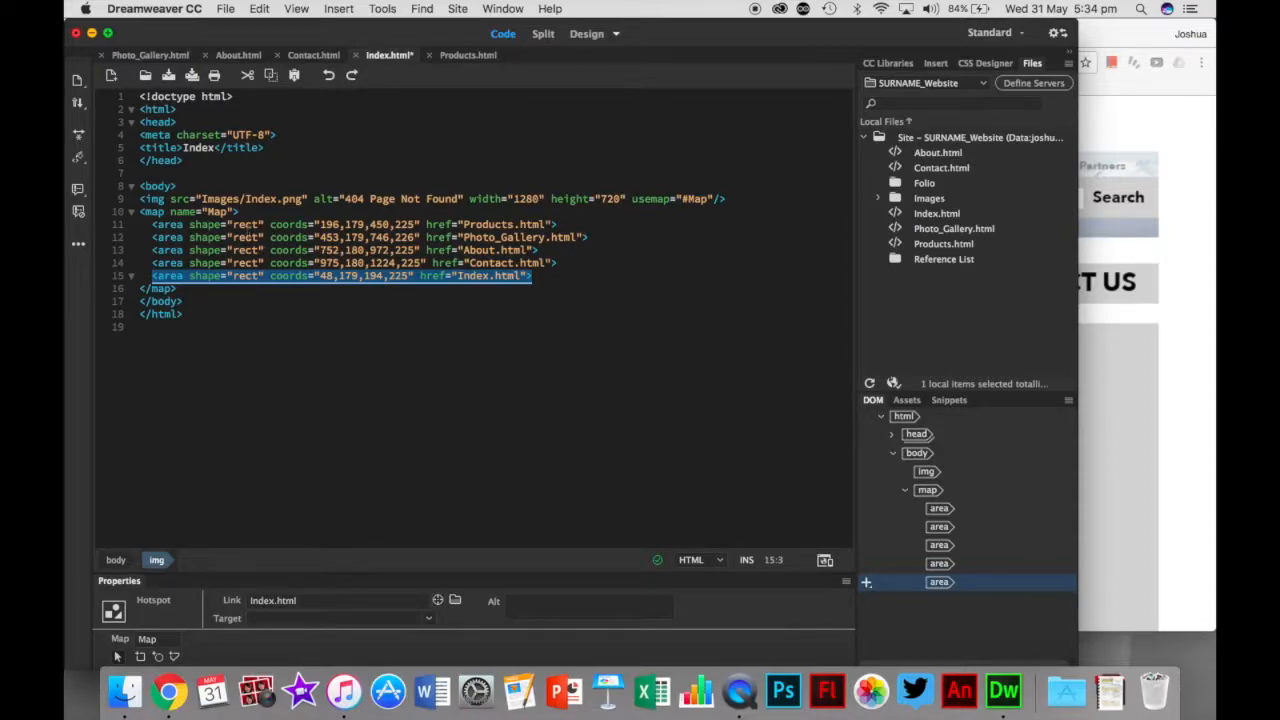
left_click_drag(140, 198, 607, 199)
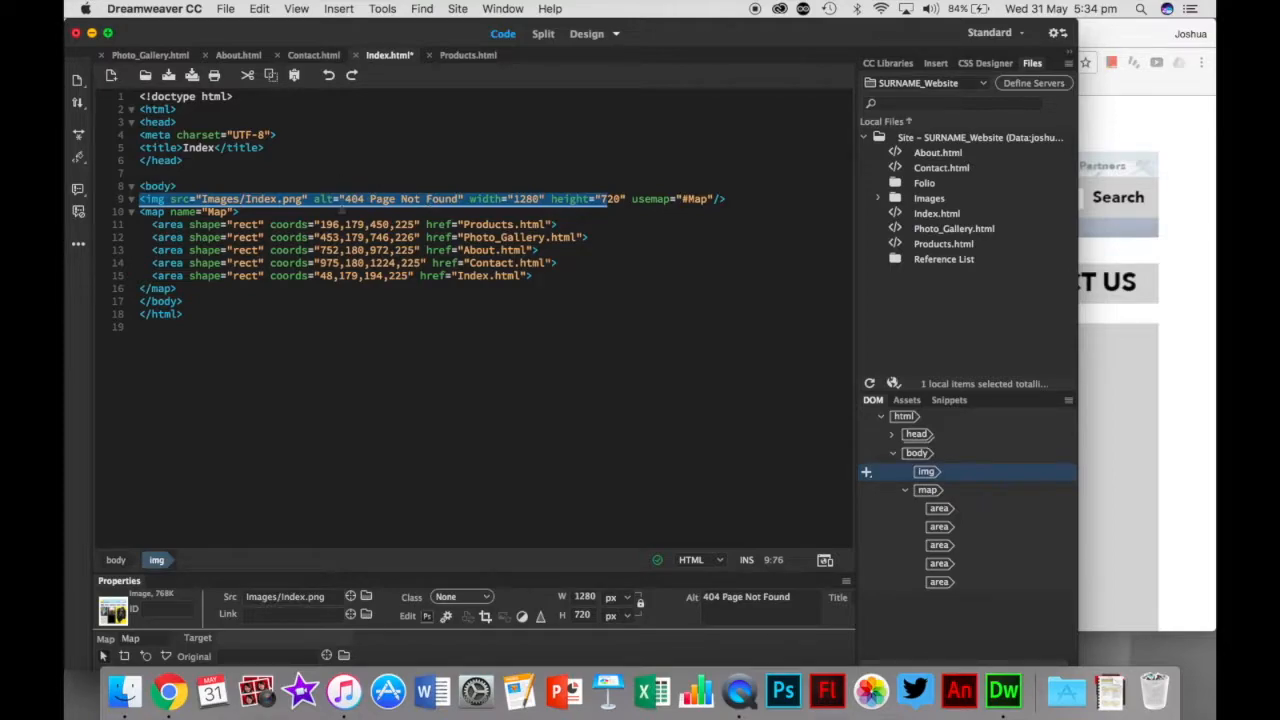
left_click(199, 198)
left_click(320, 198)
left_click(493, 198)
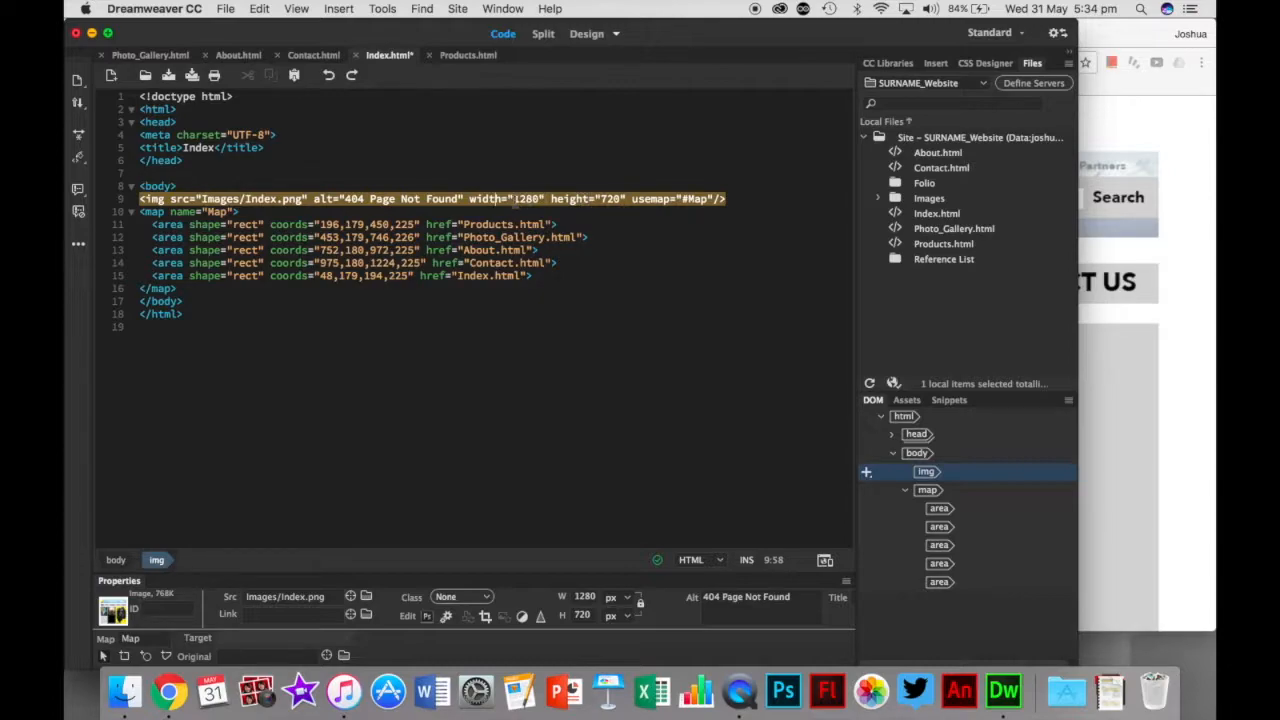
double_click(523, 198)
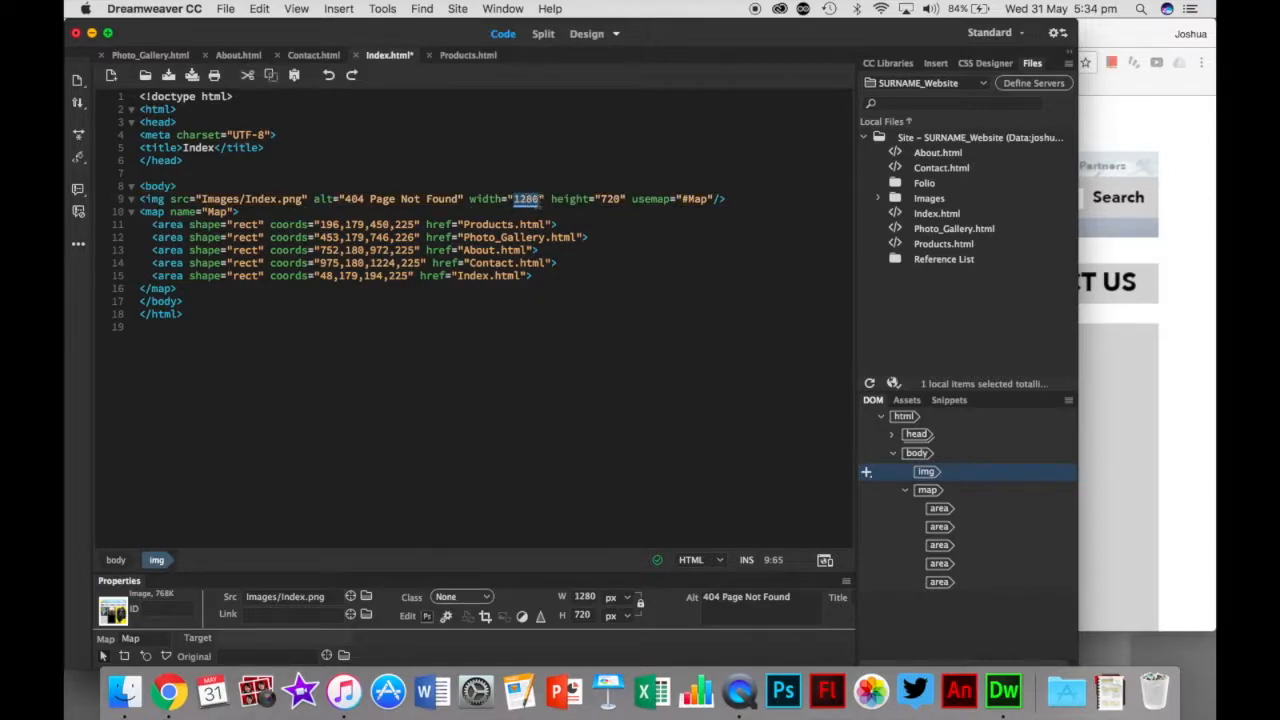
double_click(610, 199)
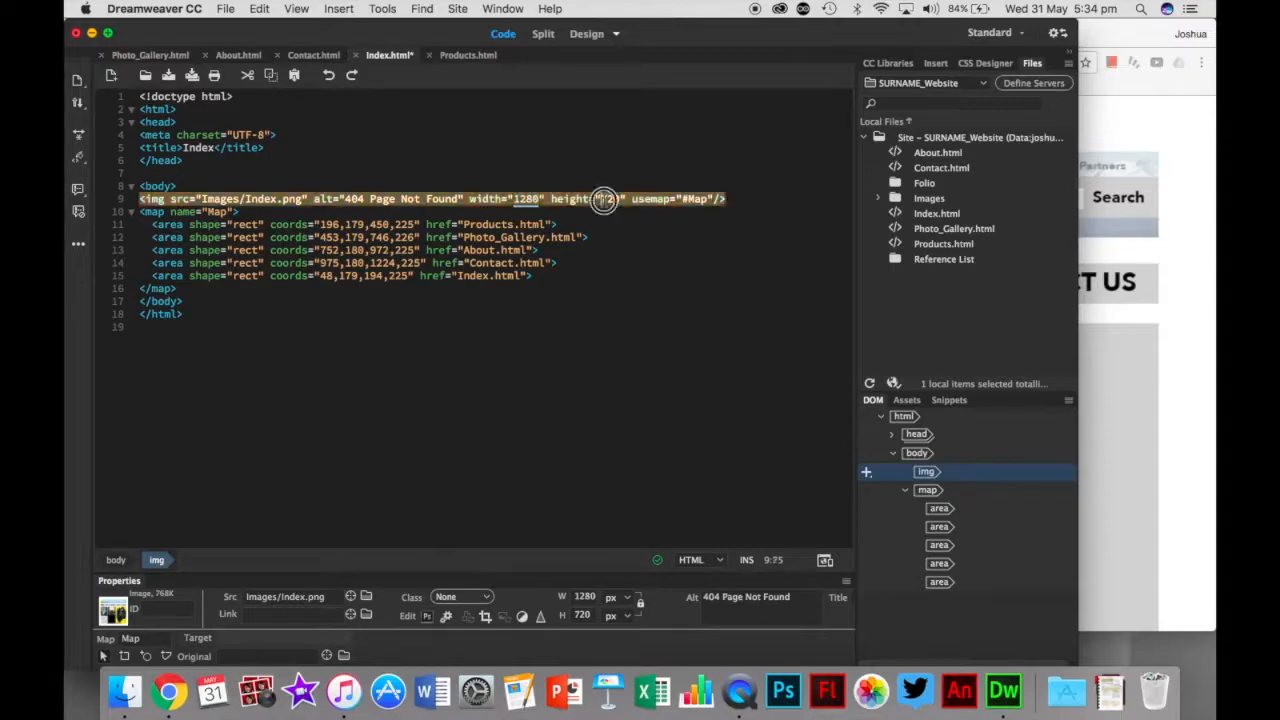
left_click(581, 199)
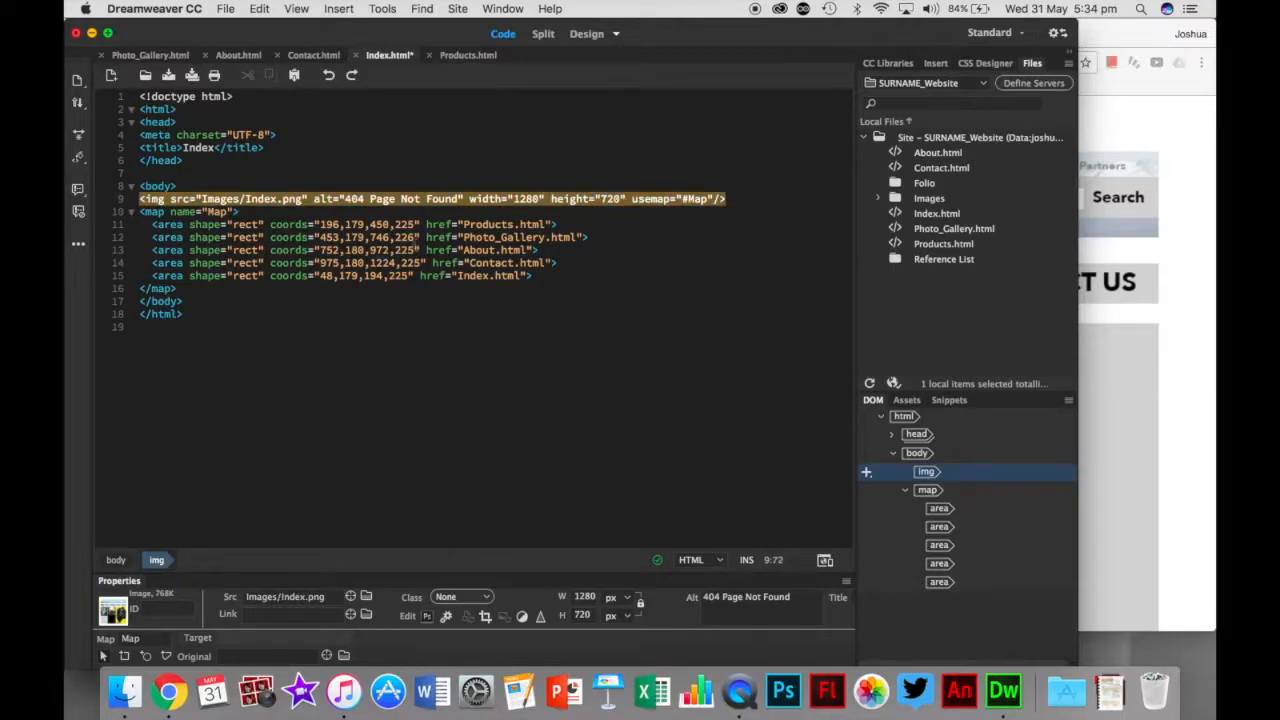
left_click_drag(541, 284, 137, 229)
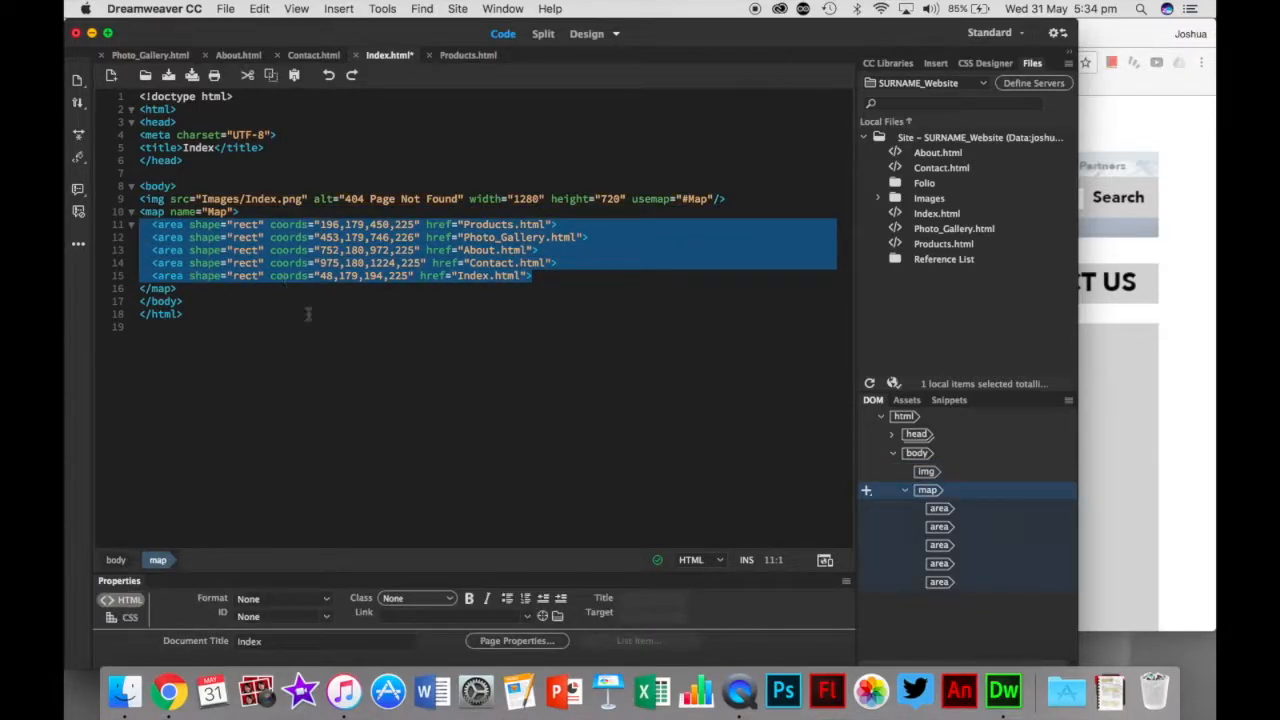
left_click(348, 346)
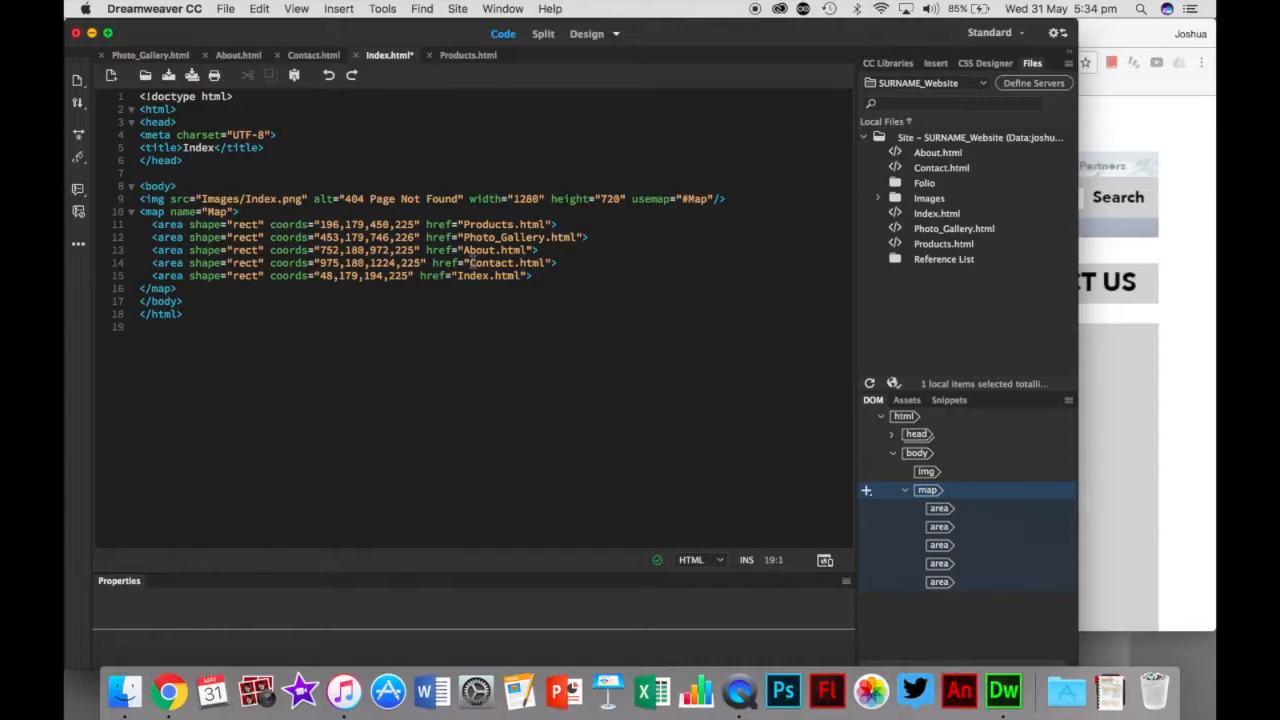
triple_click(643, 199)
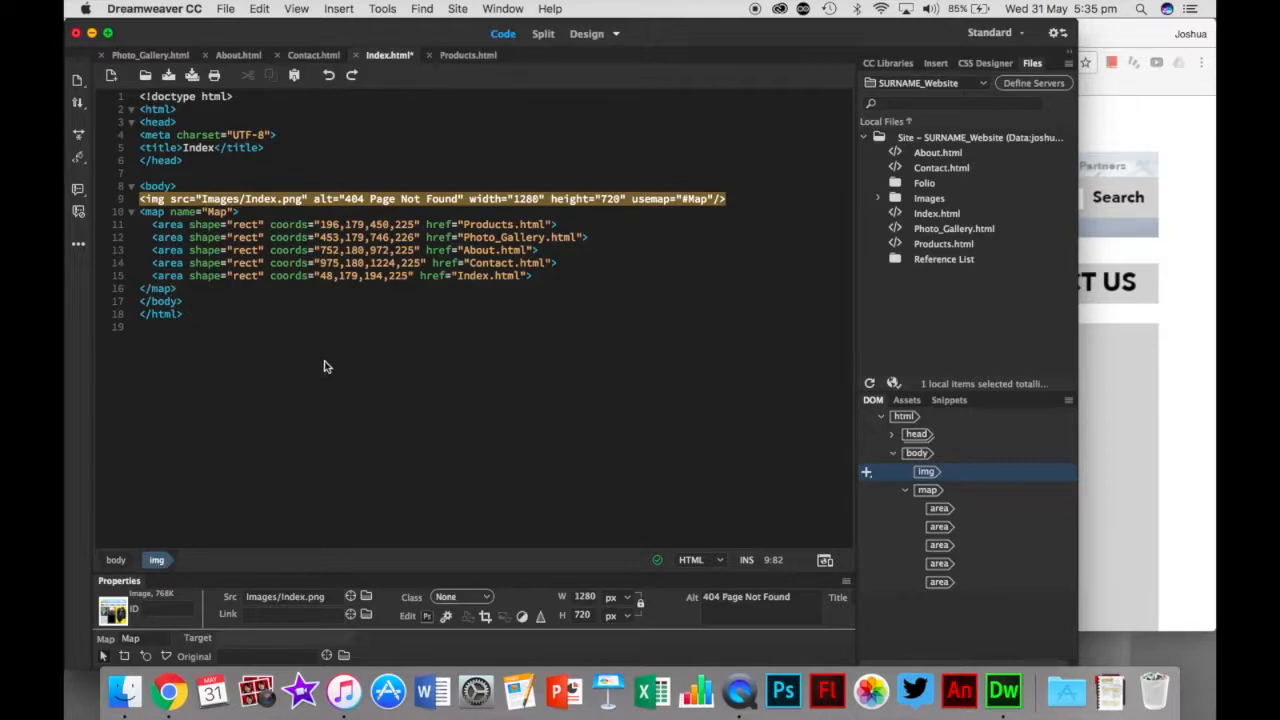
Step: Save Index.html, switch to Chrome and load Index.html from the SURNAME_Website folder
key("super+s")
left_click(1144, 38)
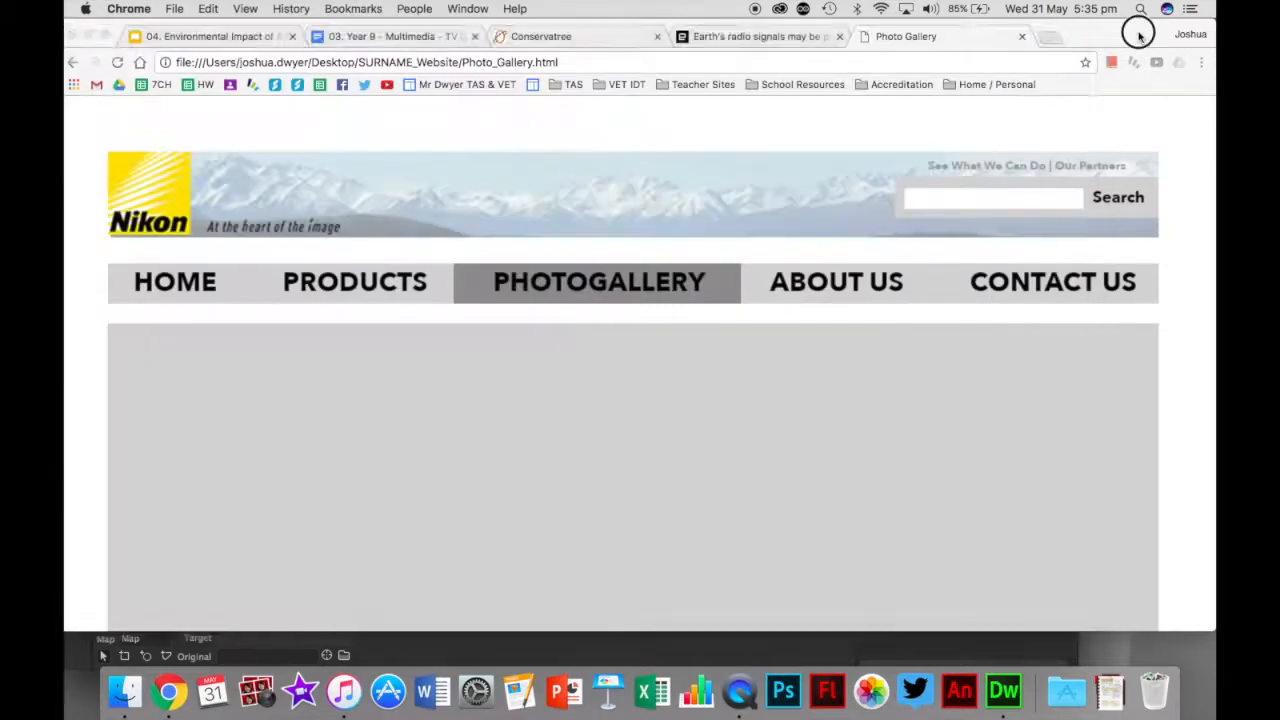
left_click(790, 63)
left_click(790, 63)
key("BackSpace")
key("BackSpace")
key("BackSpace")
key("BackSpace")
key("BackSpace")
key("BackSpace")
key("BackSpace")
key("BackSpace")
key("BackSpace")
key("BackSpace")
key("BackSpace")
key("BackSpace")
key("BackSpace")
key("BackSpace")
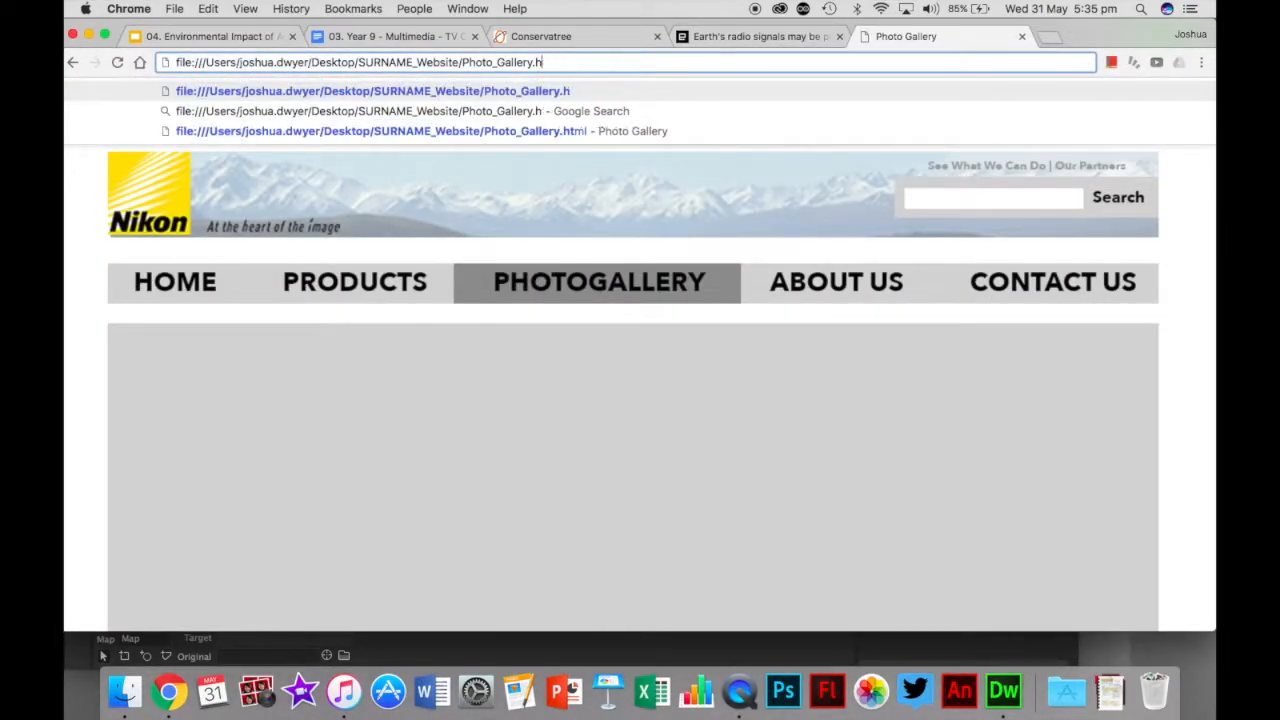
key("BackSpace")
key("BackSpace")
key("BackSpace")
key("BackSpace")
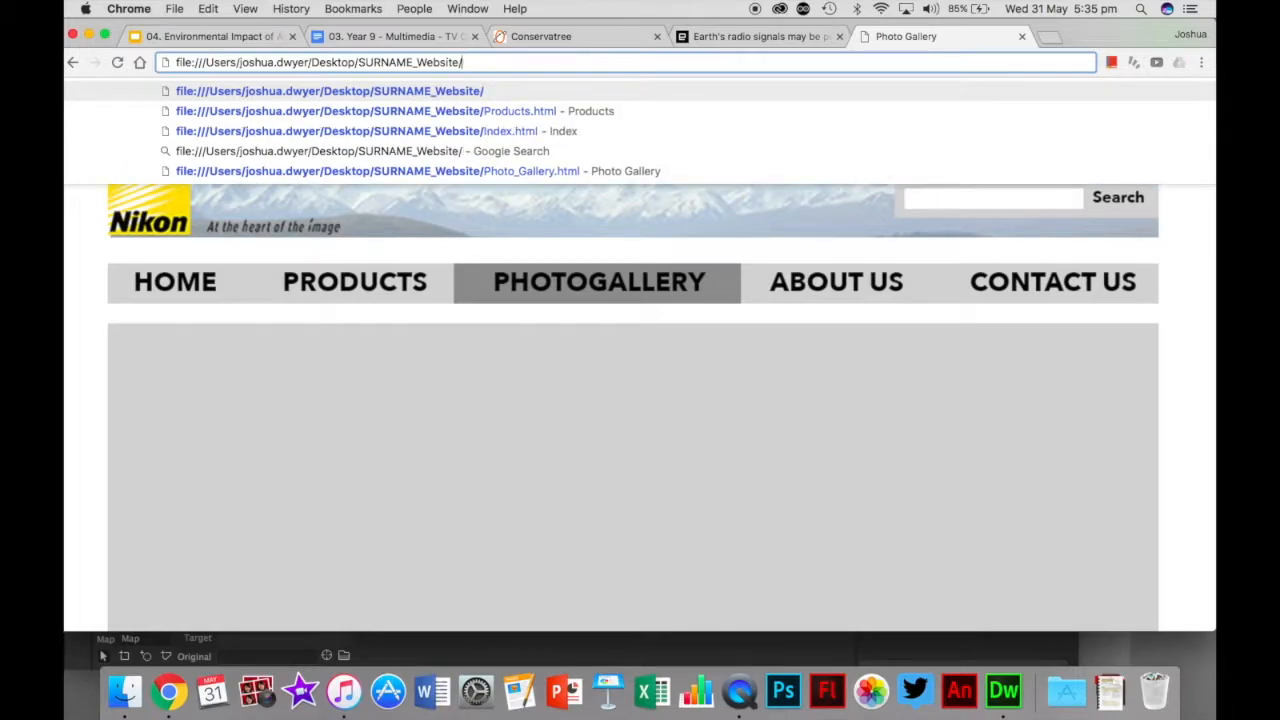
type("In")
key("Down")
key("Return")
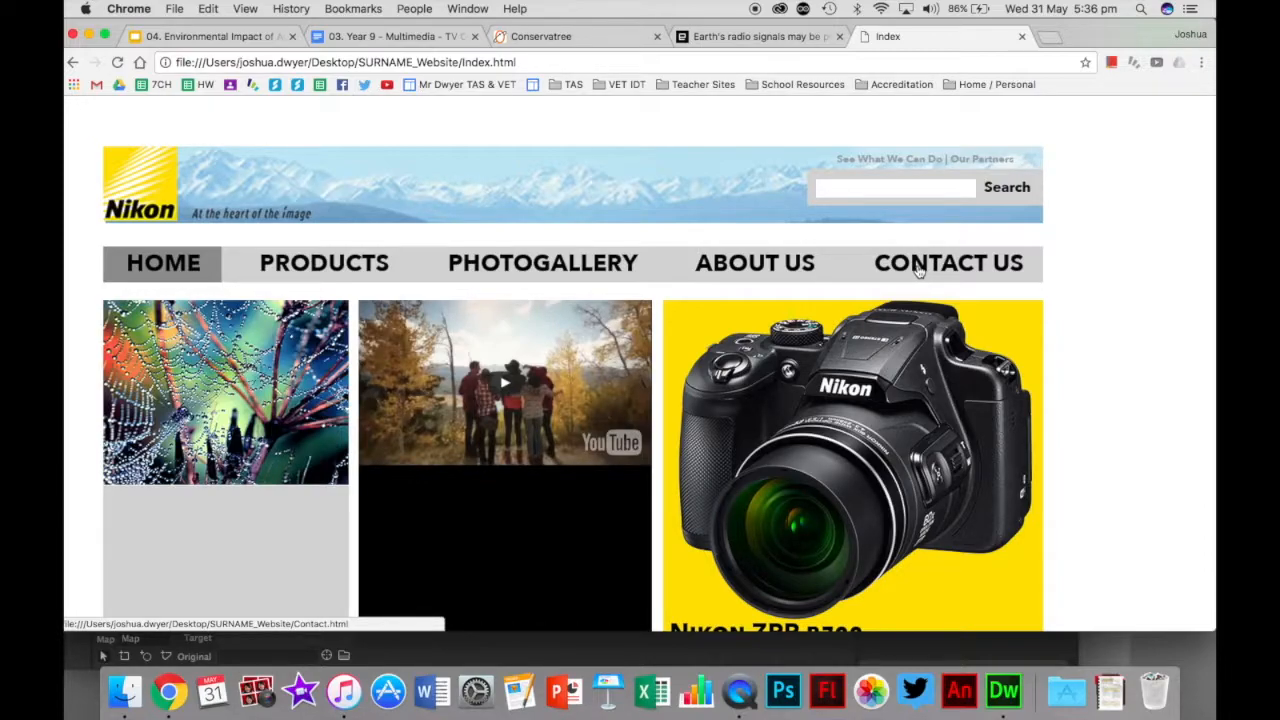
Step: Test the PHOTOGALLERY link on the Index page and try the navigation bar of the page it opens
left_click(488, 277)
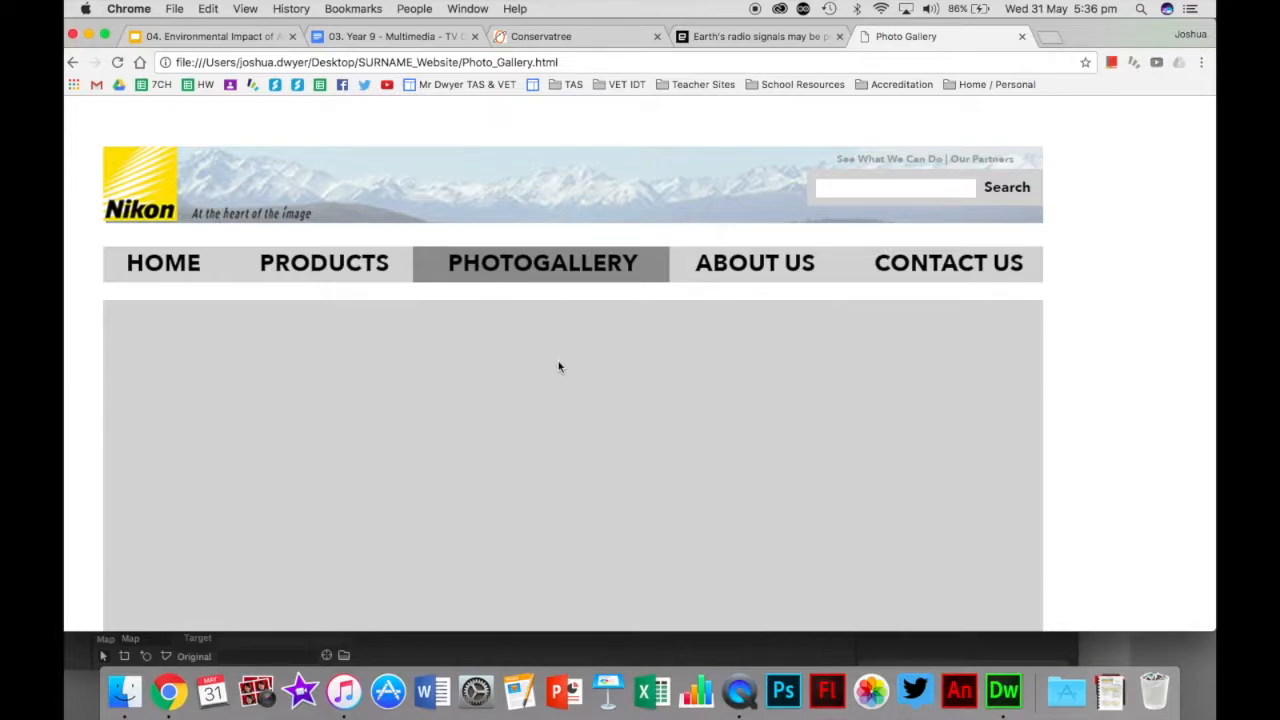
left_click(508, 250)
left_click(321, 278)
left_click(493, 62)
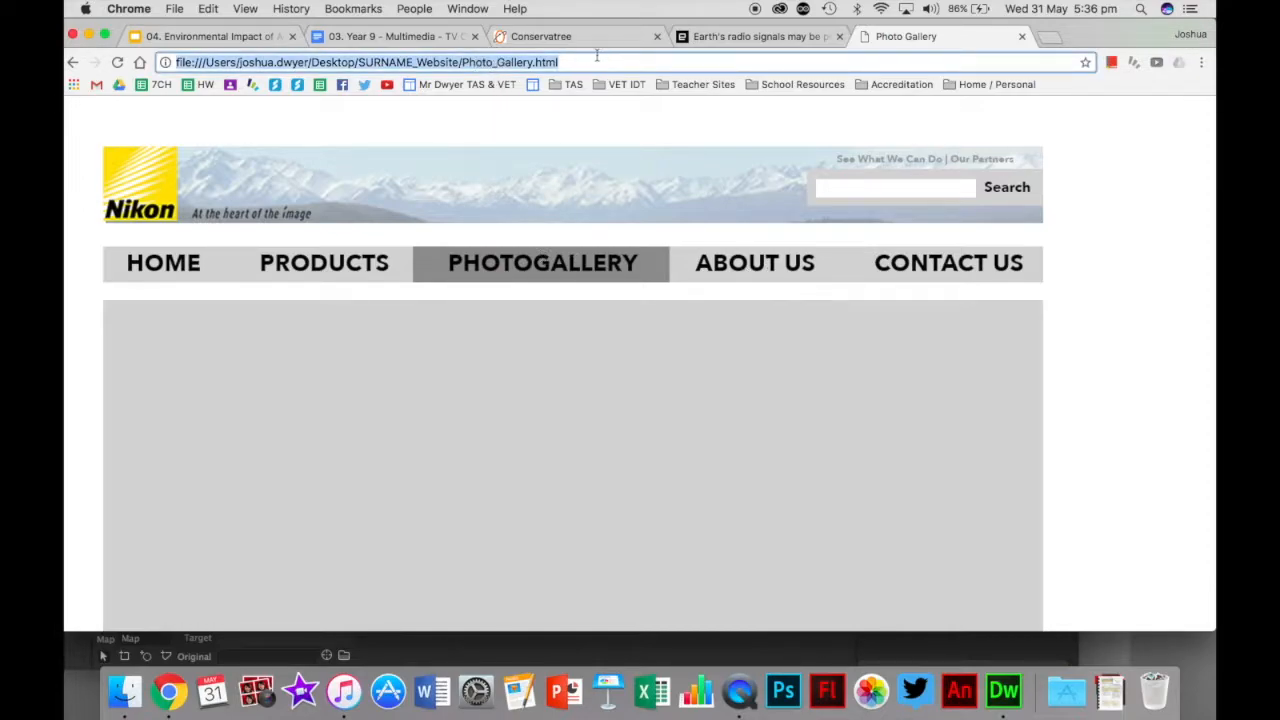
left_click(506, 262)
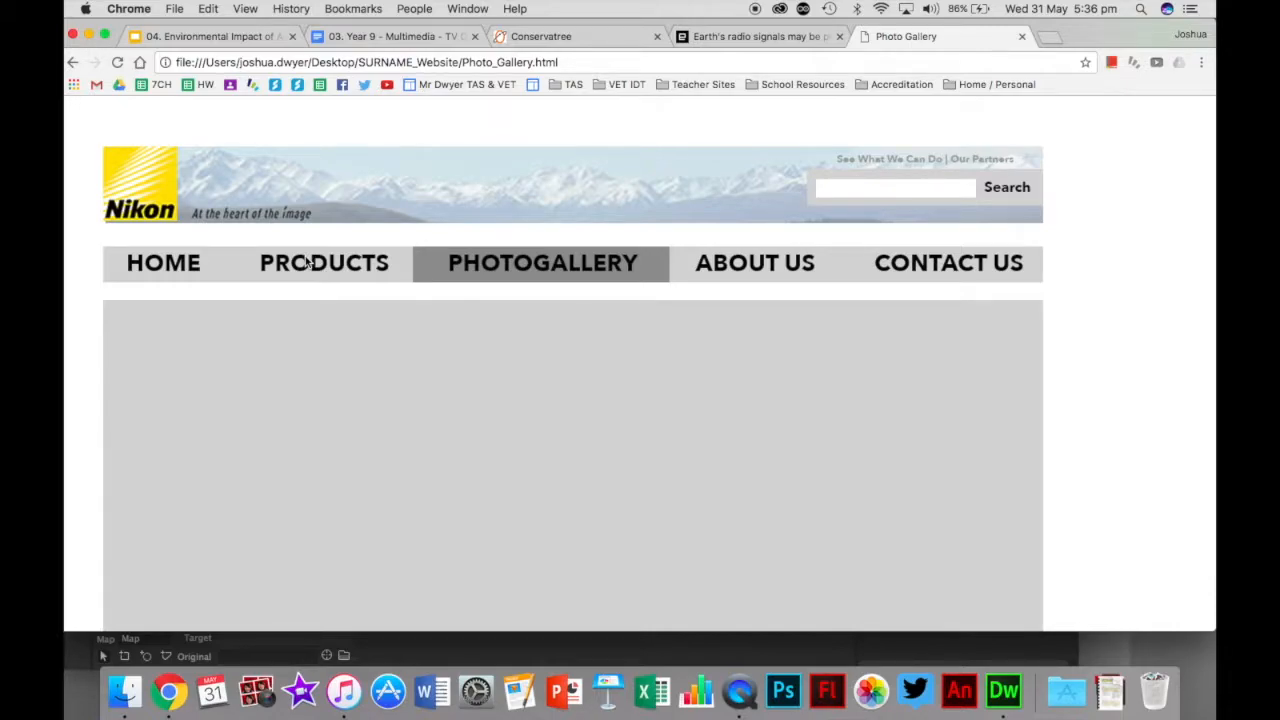
Step: Switch back to Dreamweaver, highlight the area tags in Index.html and check the other pages for hotspots
key("super+Tab")
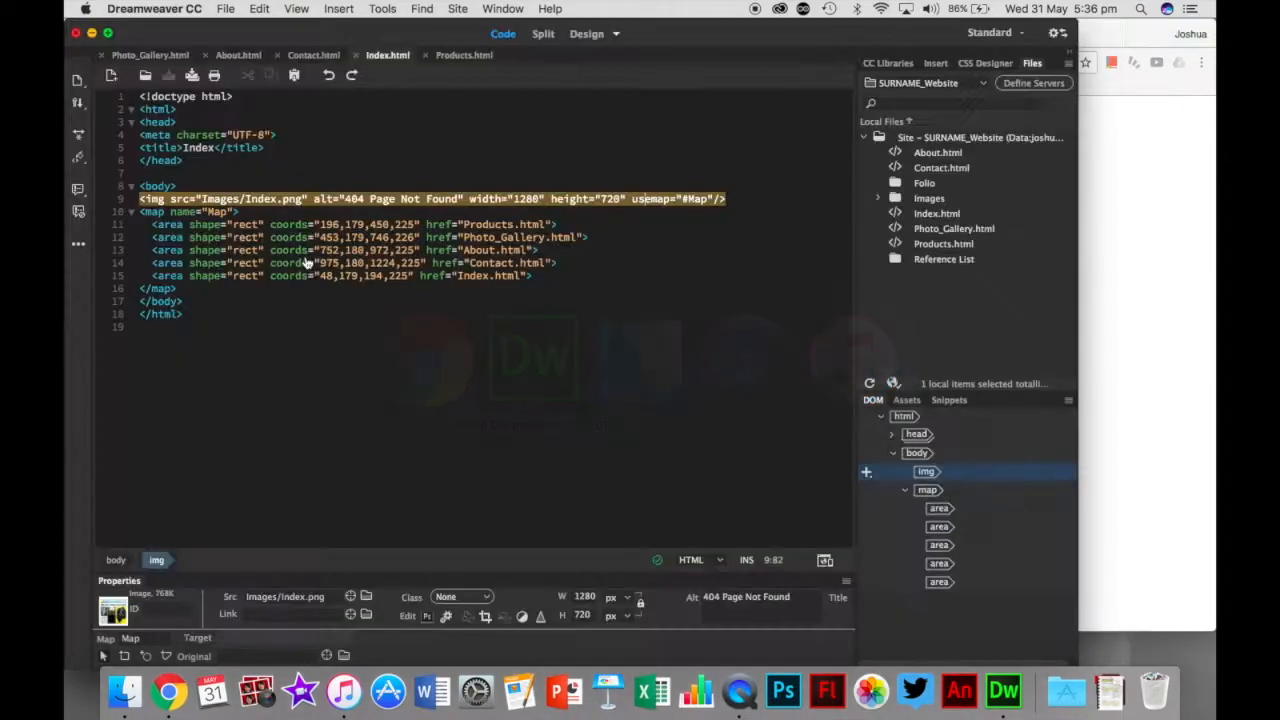
left_click_drag(152, 226, 543, 279)
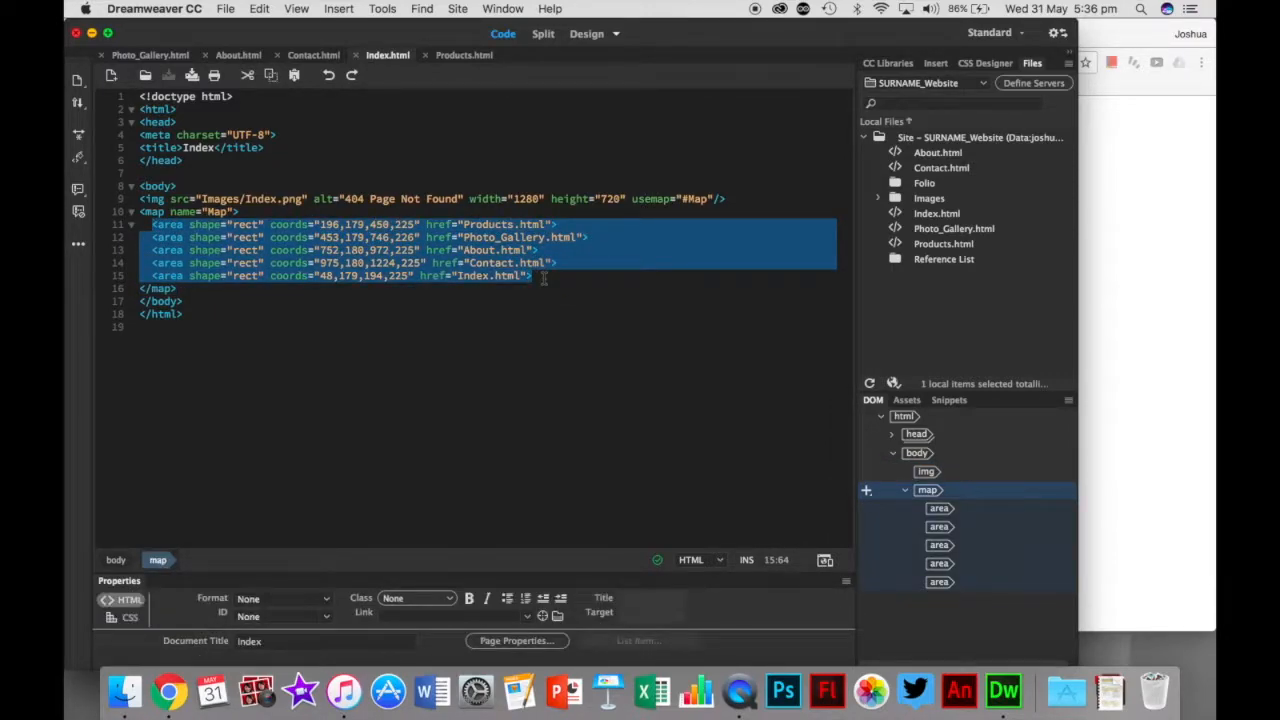
left_click(318, 58)
left_click(236, 56)
left_click(170, 60)
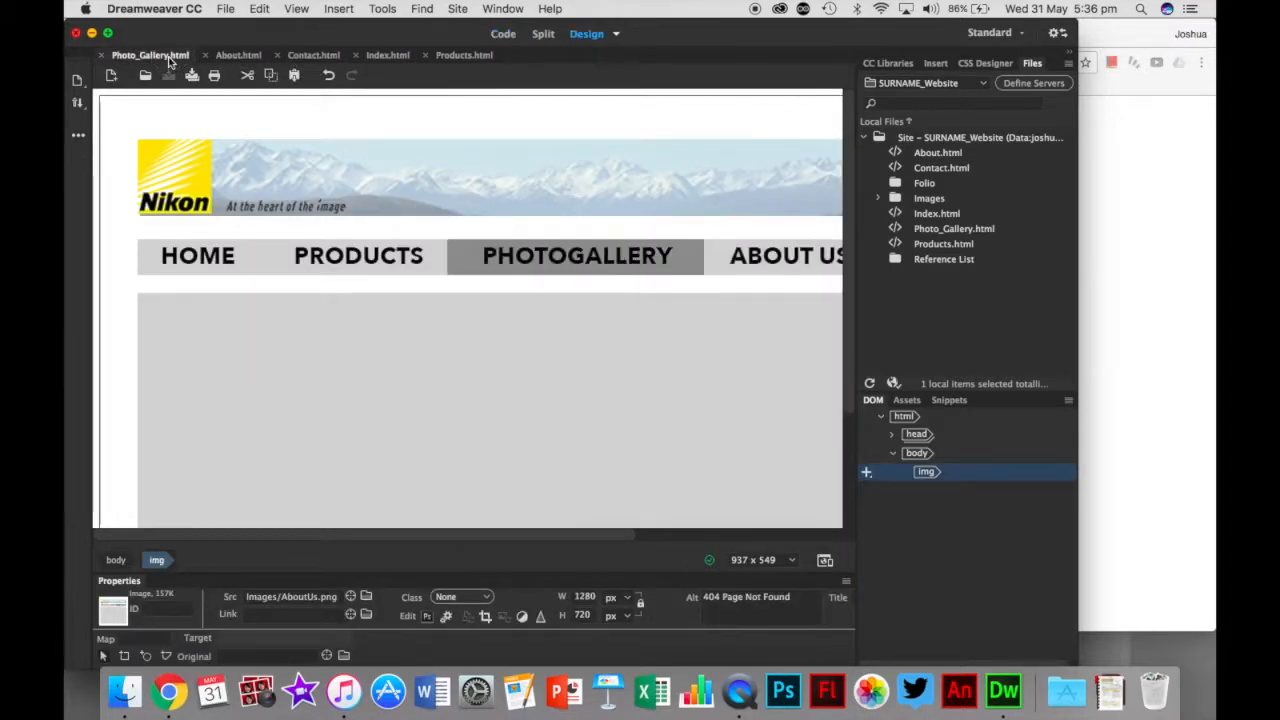
left_click(460, 55)
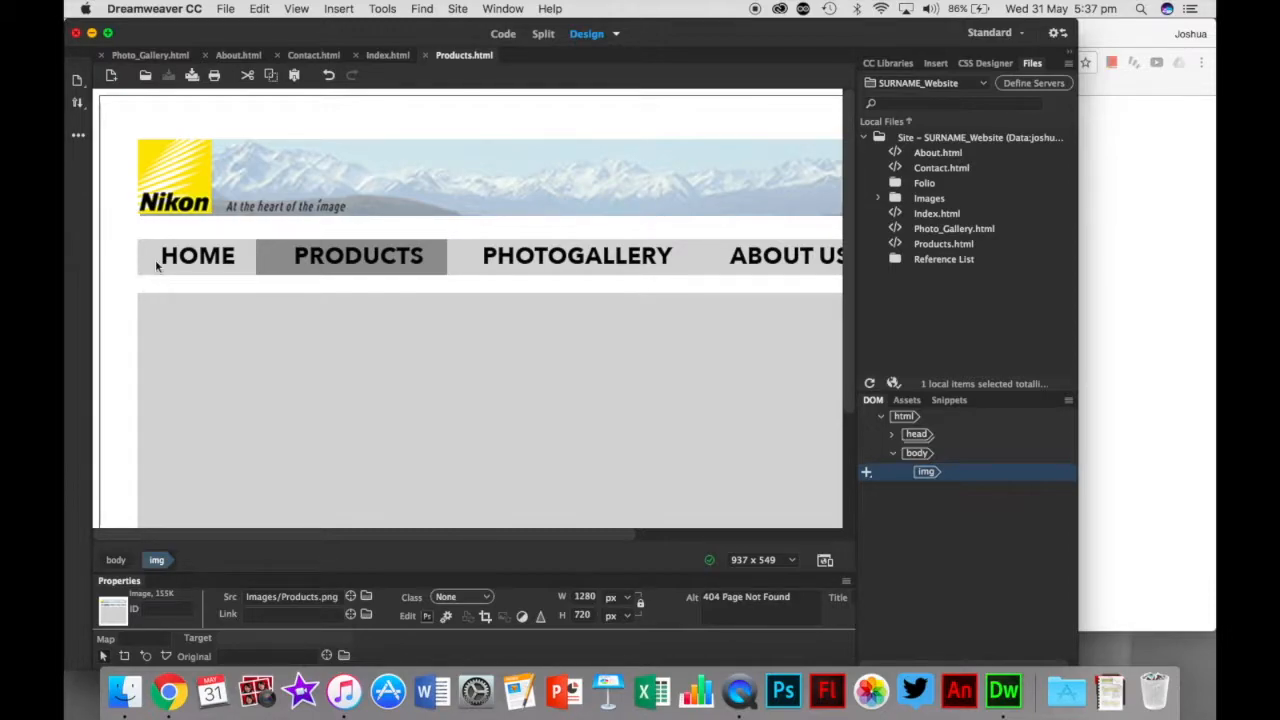
Step: Compare the navigation bar's position in the Design view of Index.html with that of the other site pages
left_click(387, 56)
left_click(587, 33)
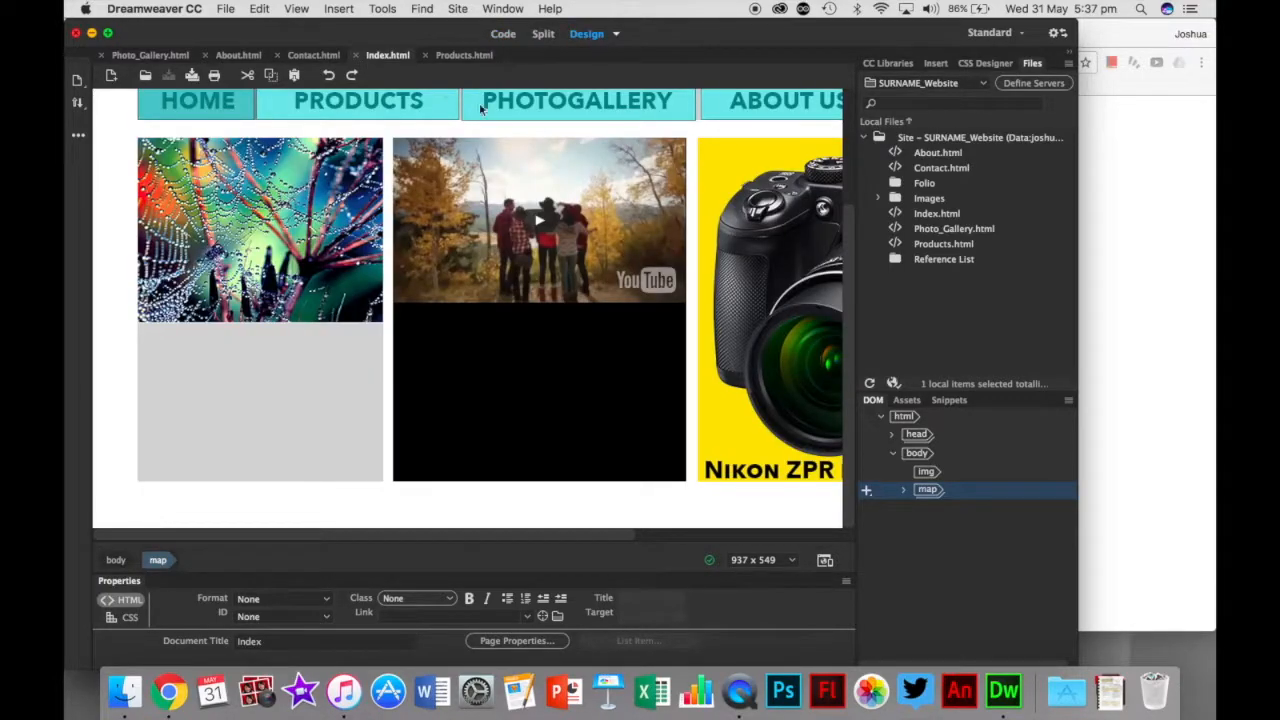
scroll(481, 100, "up", 3)
left_click(314, 55)
left_click(238, 55)
left_click(150, 55)
left_click(449, 55)
left_click(387, 55)
left_click(314, 55)
left_click(238, 55)
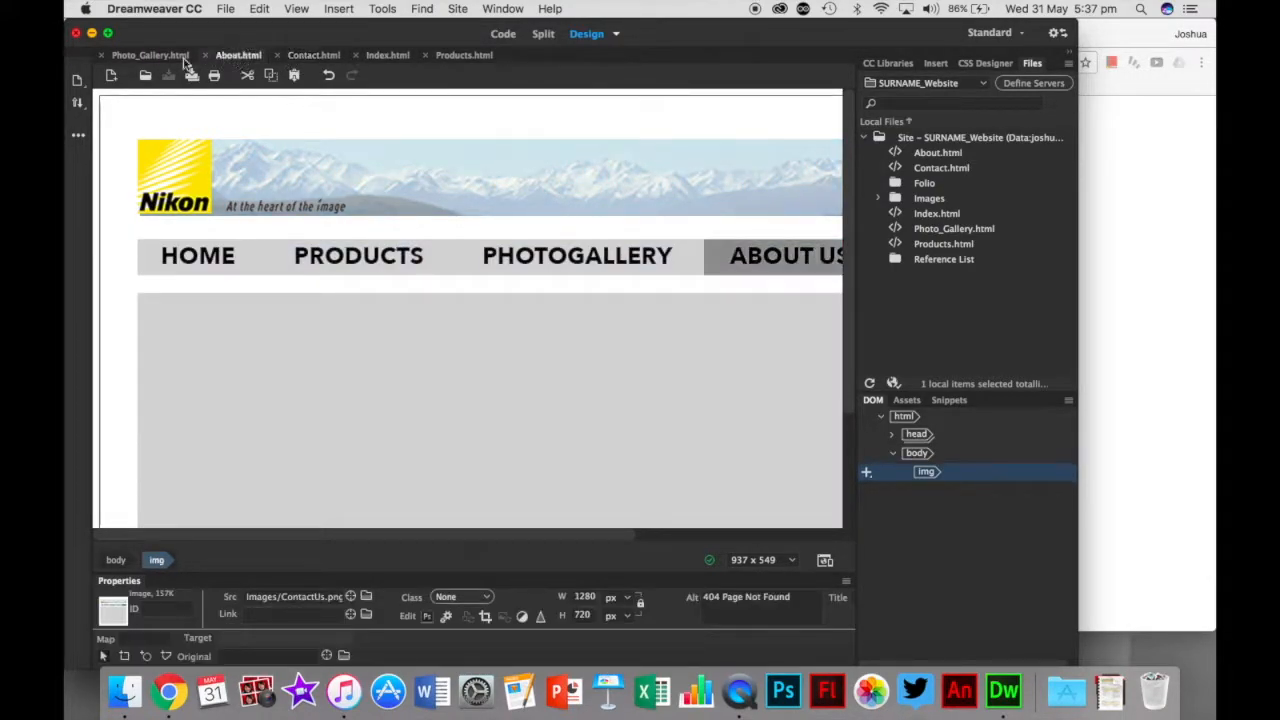
left_click(170, 58)
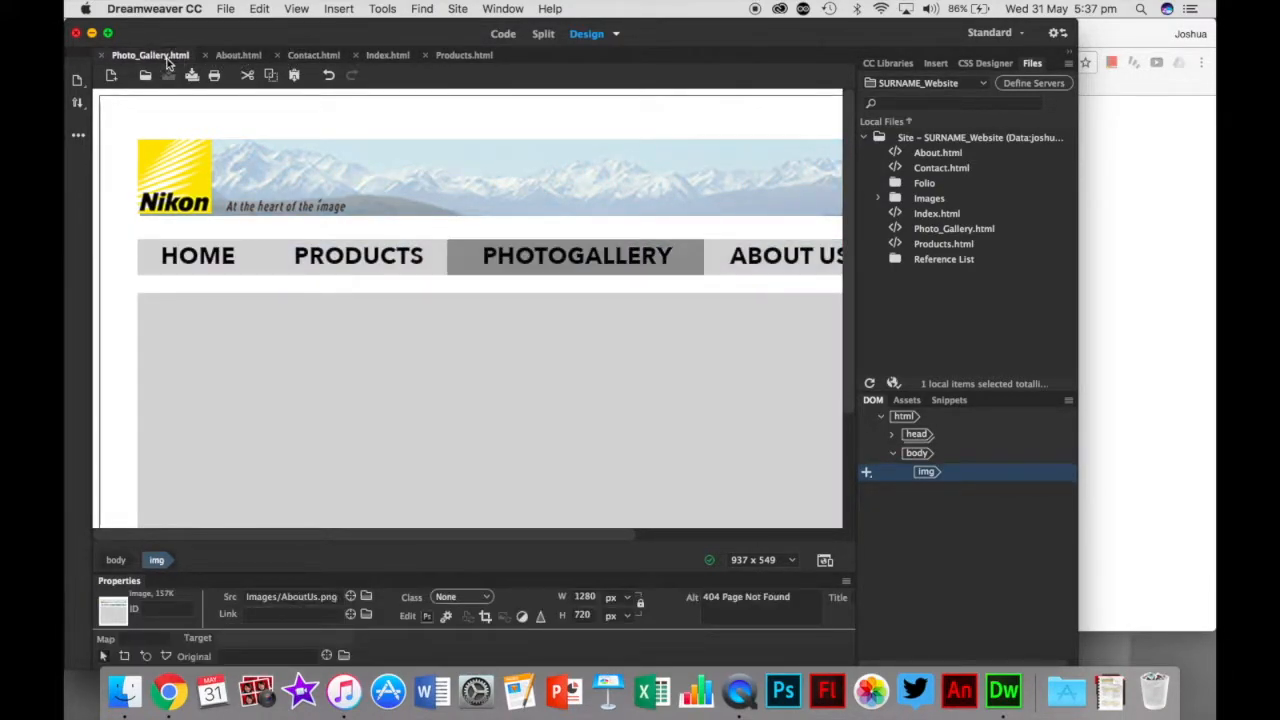
Step: Copy the whole map block, from its opening to its closing tag, from the code of Index.html
left_click(387, 55)
left_click(503, 34)
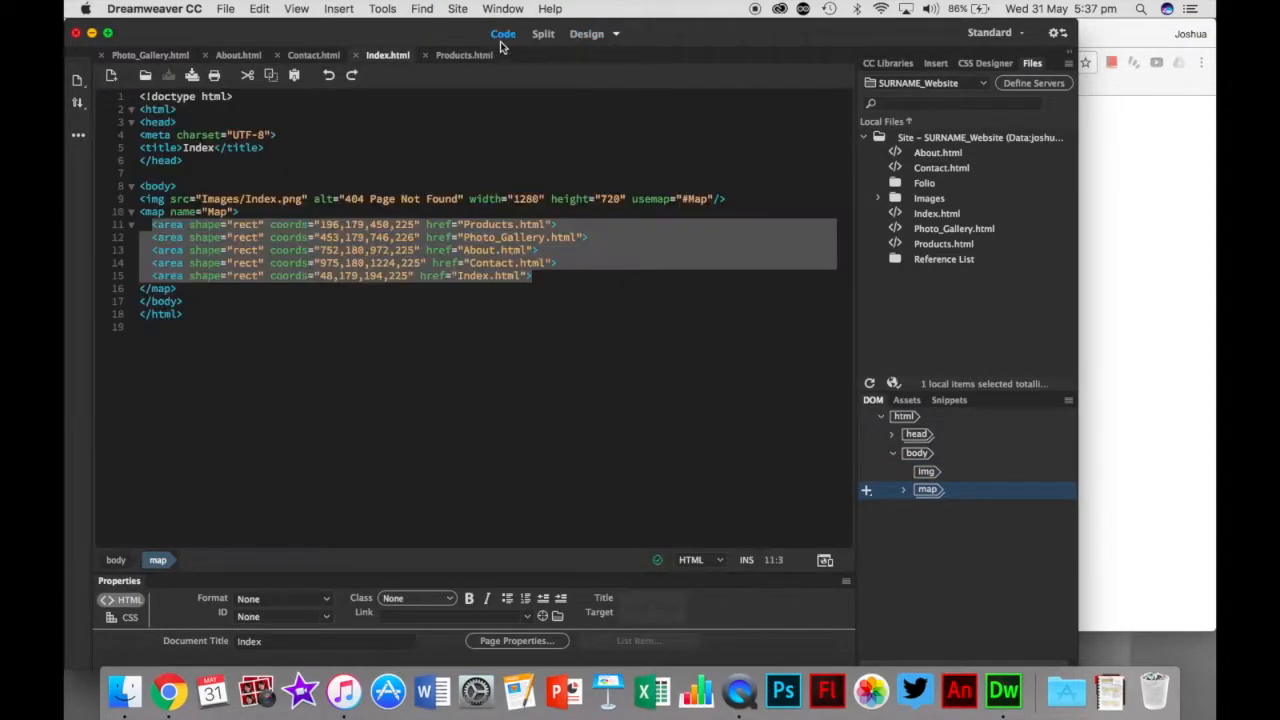
left_click(548, 296)
left_click_drag(180, 288, 138, 215)
key("super+c")
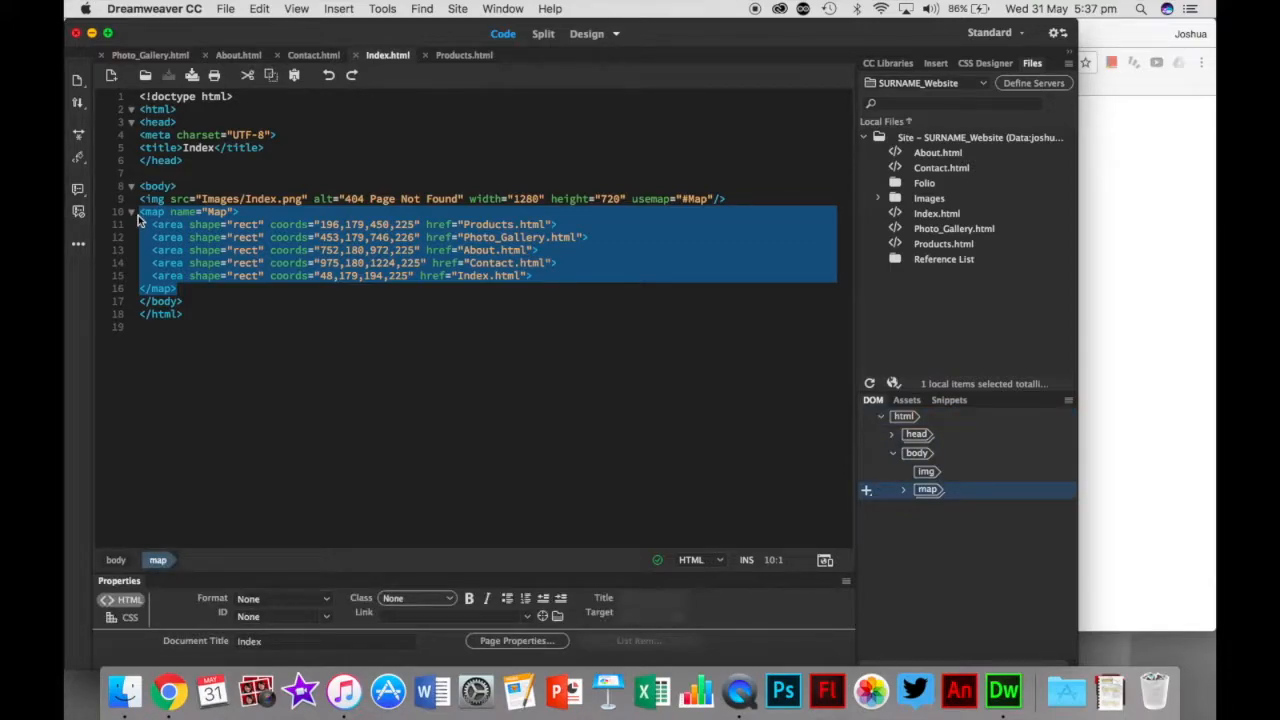
Step: Paste the copied map block on a new line below the img tag in the code of Photo_Gallery.html
left_click(150, 56)
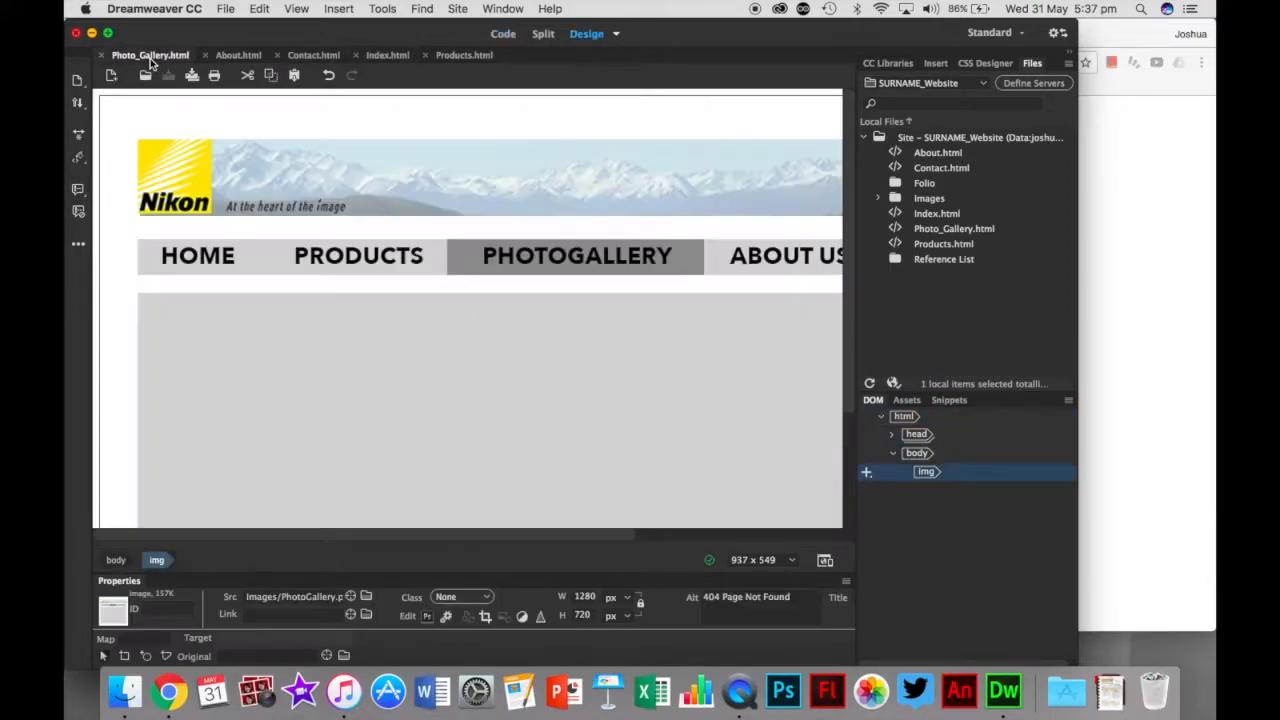
left_click(503, 34)
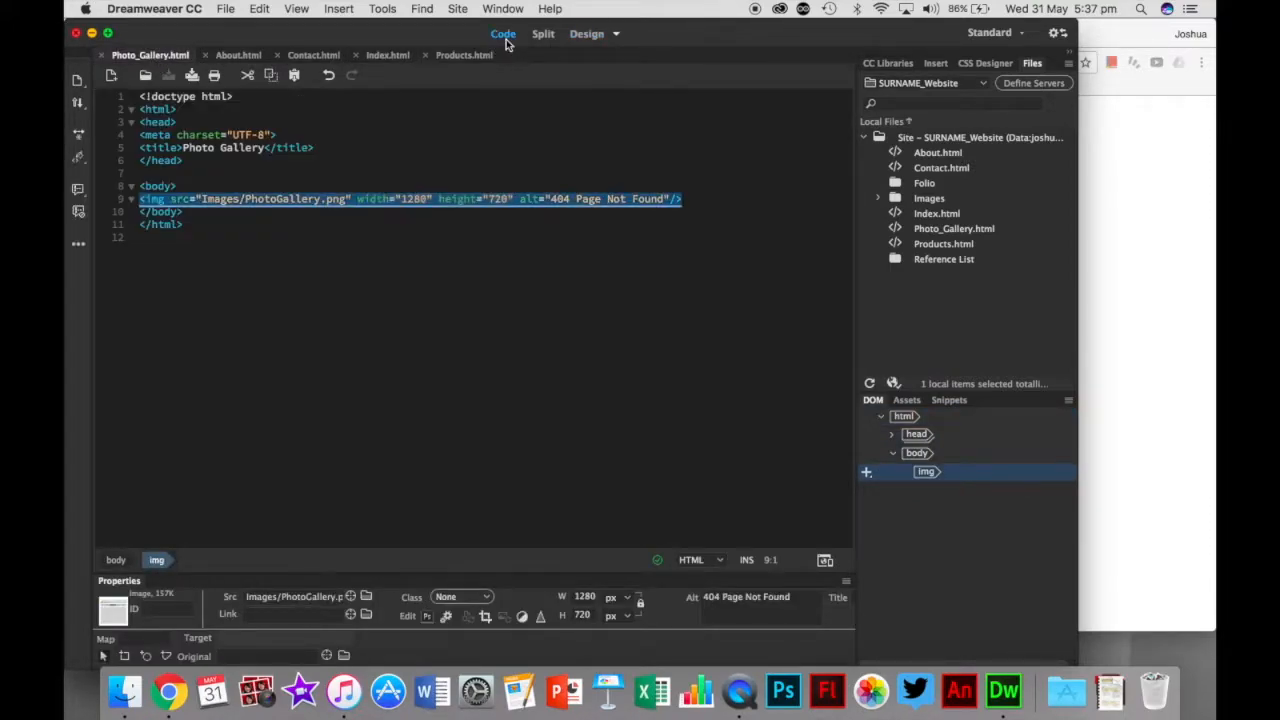
left_click(711, 208)
key("Return")
key("BackSpace")
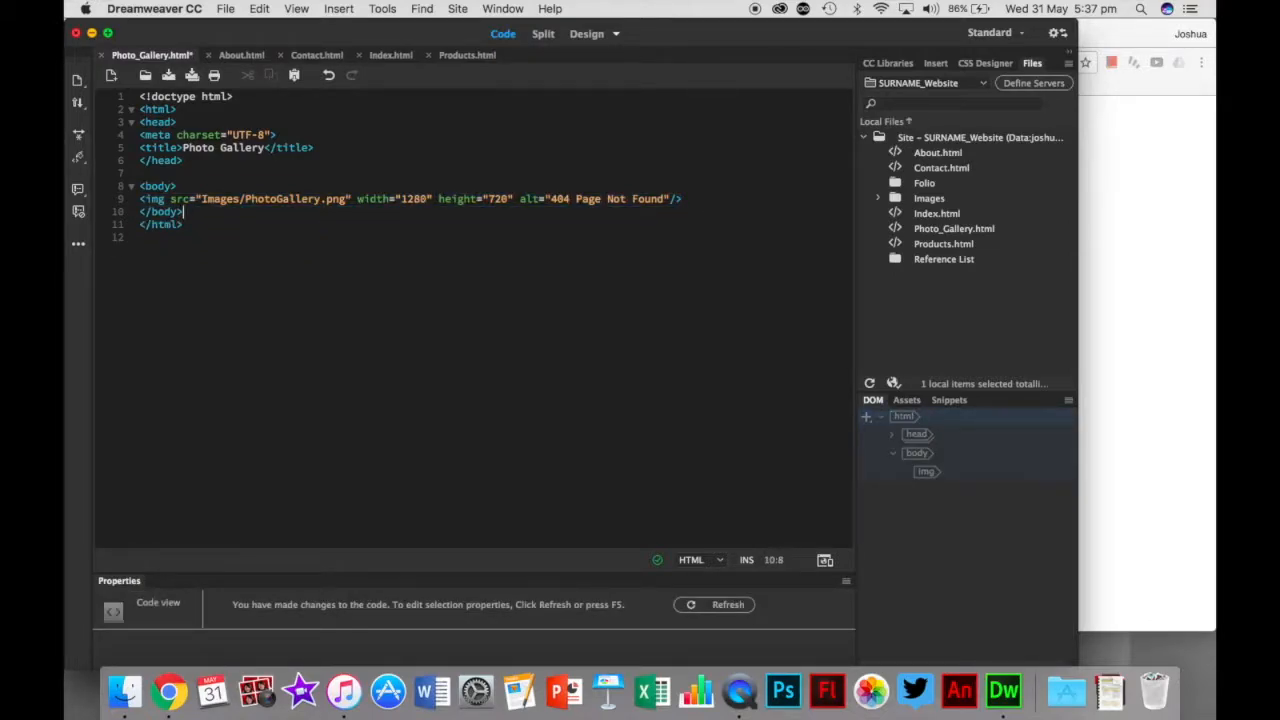
key("Return")
key("super+v")
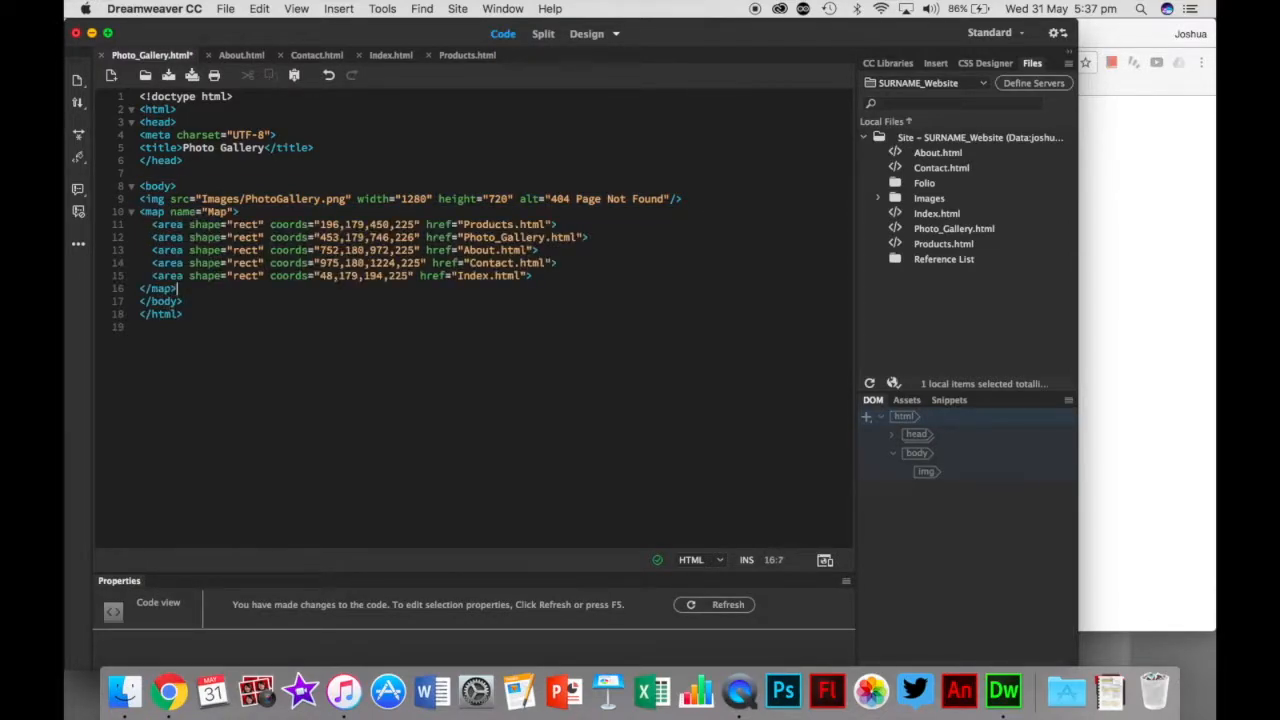
Step: Paste the copied map block on a new line below the img tag in the code of About.html
left_click(243, 56)
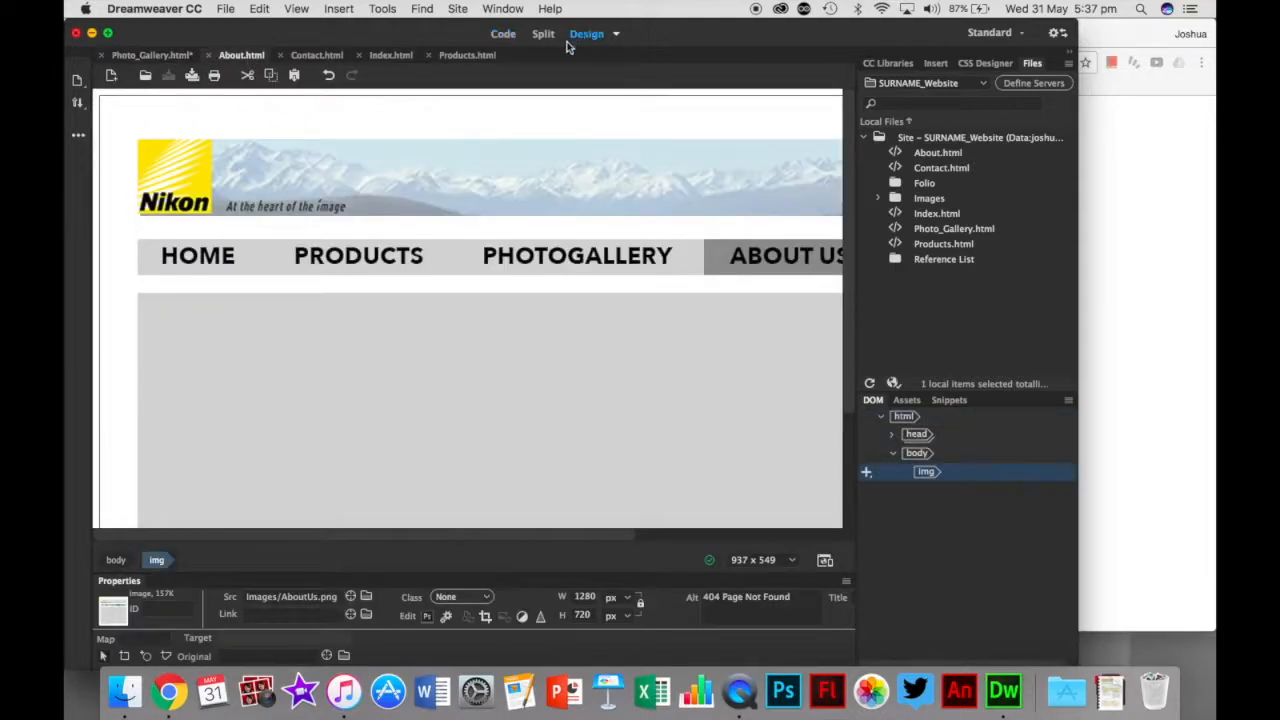
left_click(505, 36)
left_click(676, 200)
key("Return")
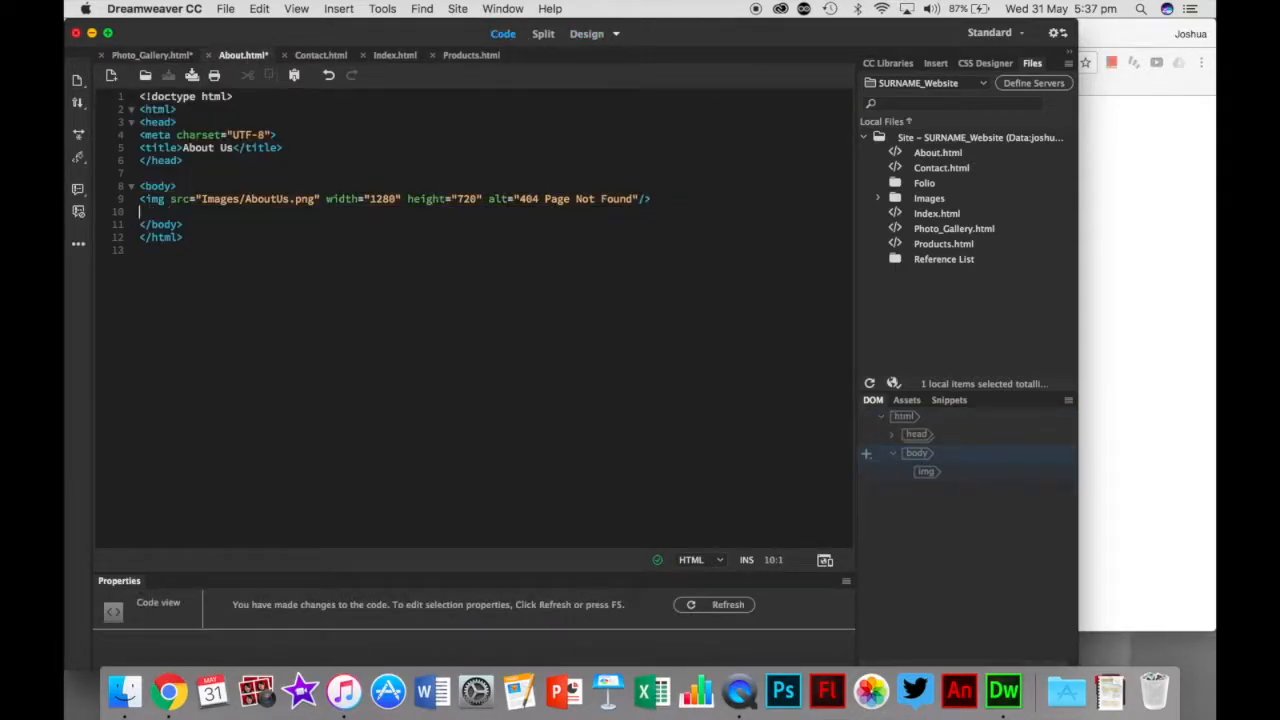
key("super+v")
Step: Paste the copied map block on a new line below the img tag in the code of Contact.html
left_click(321, 56)
left_click(505, 34)
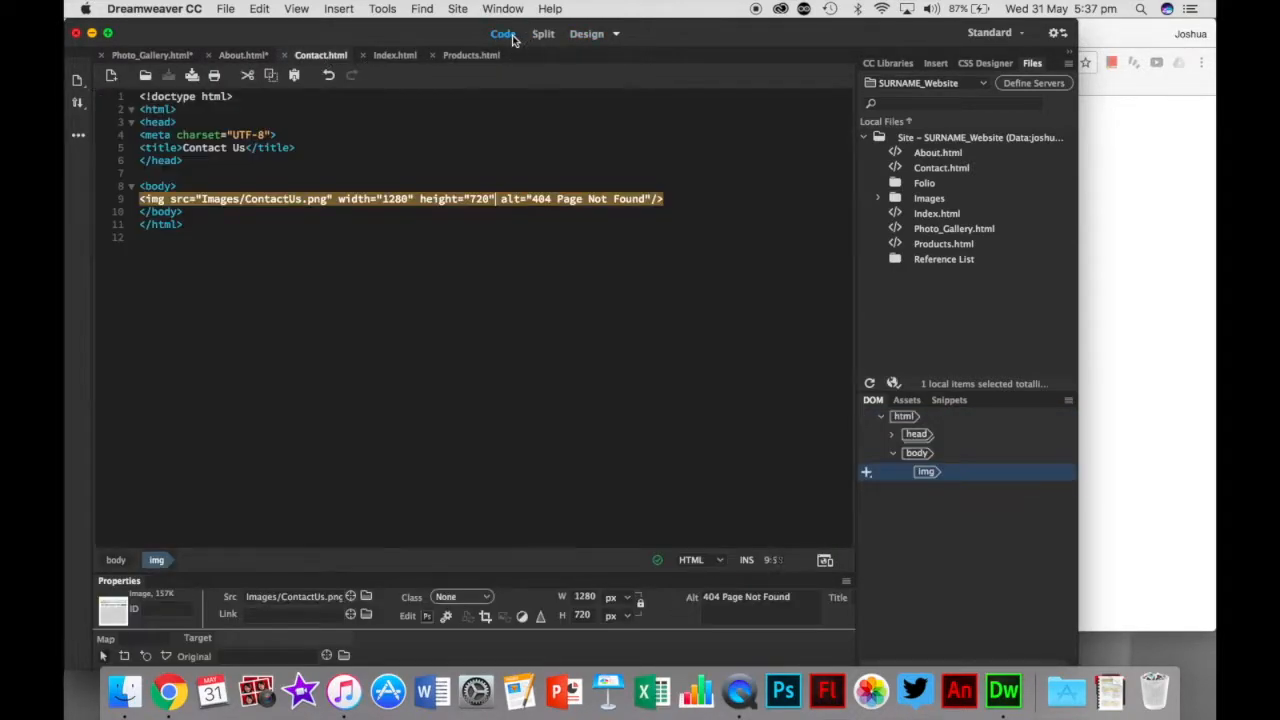
left_click(691, 200)
key("Return")
key("super+v")
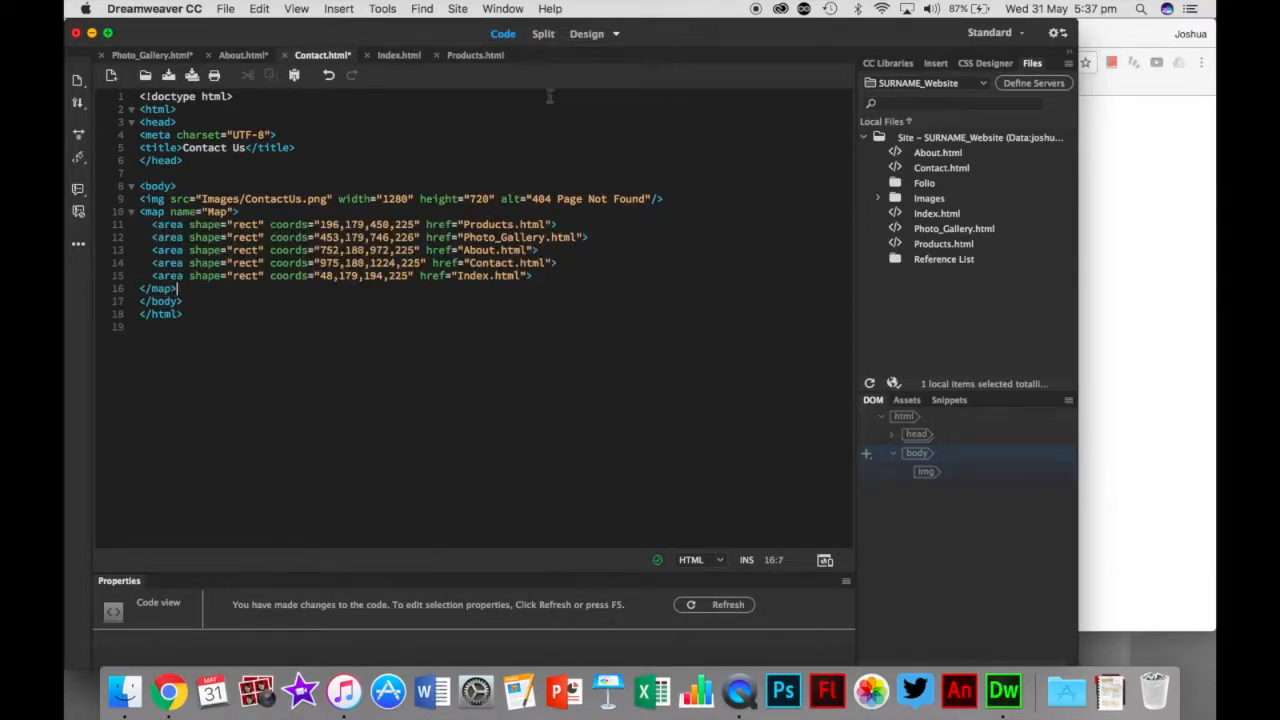
Step: Paste the map block into the code of Products.html and put it on its own unindented line below the img tag
left_click(470, 55)
left_click(503, 34)
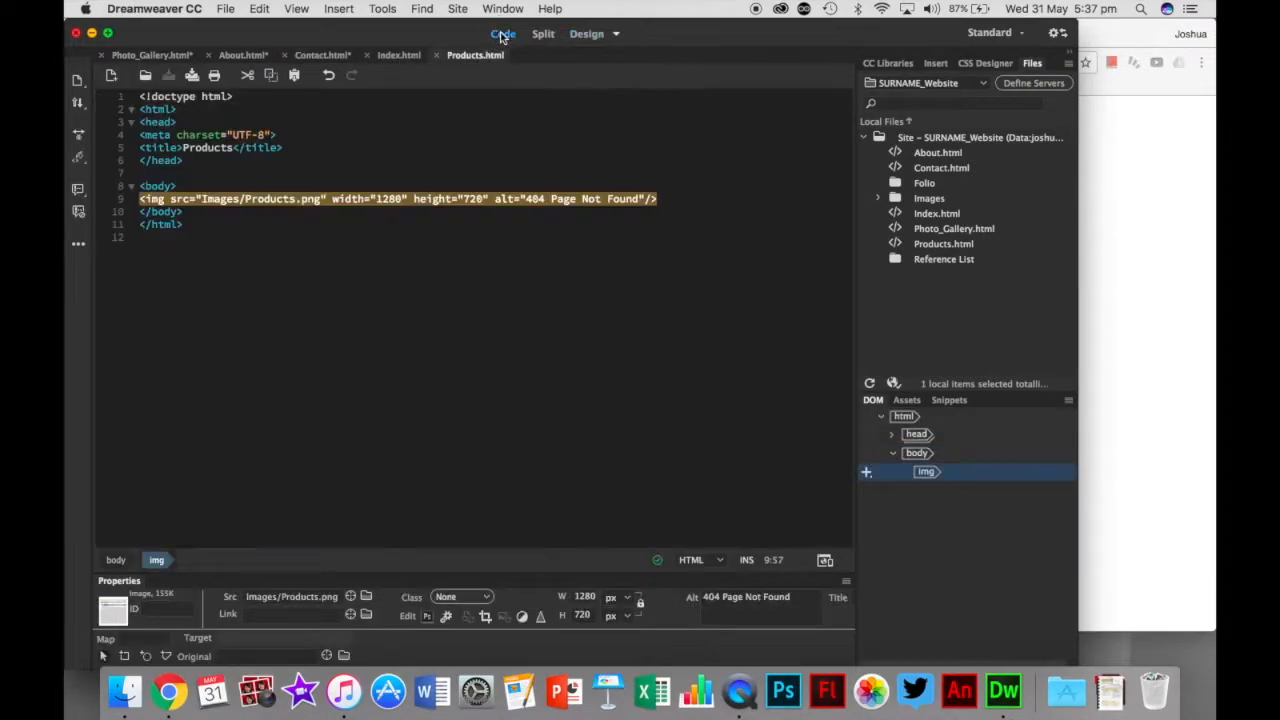
left_click(680, 199)
key("super+v")
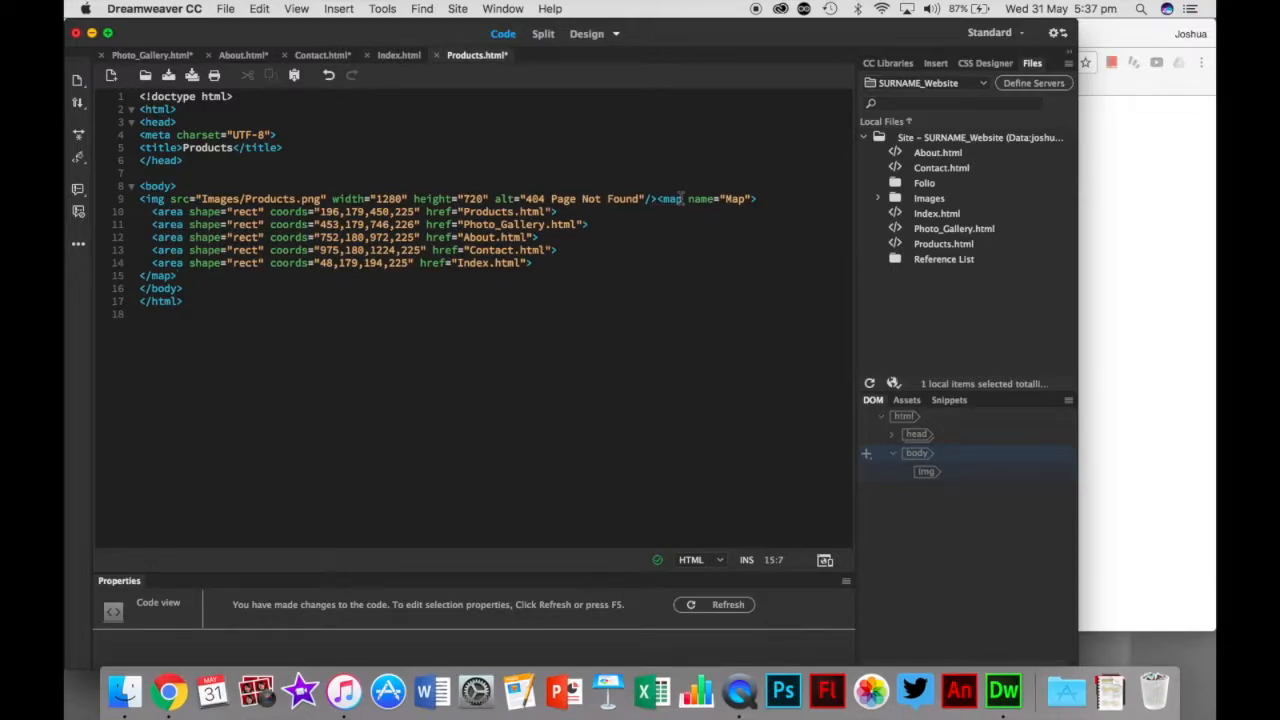
left_click(657, 199)
key("Return")
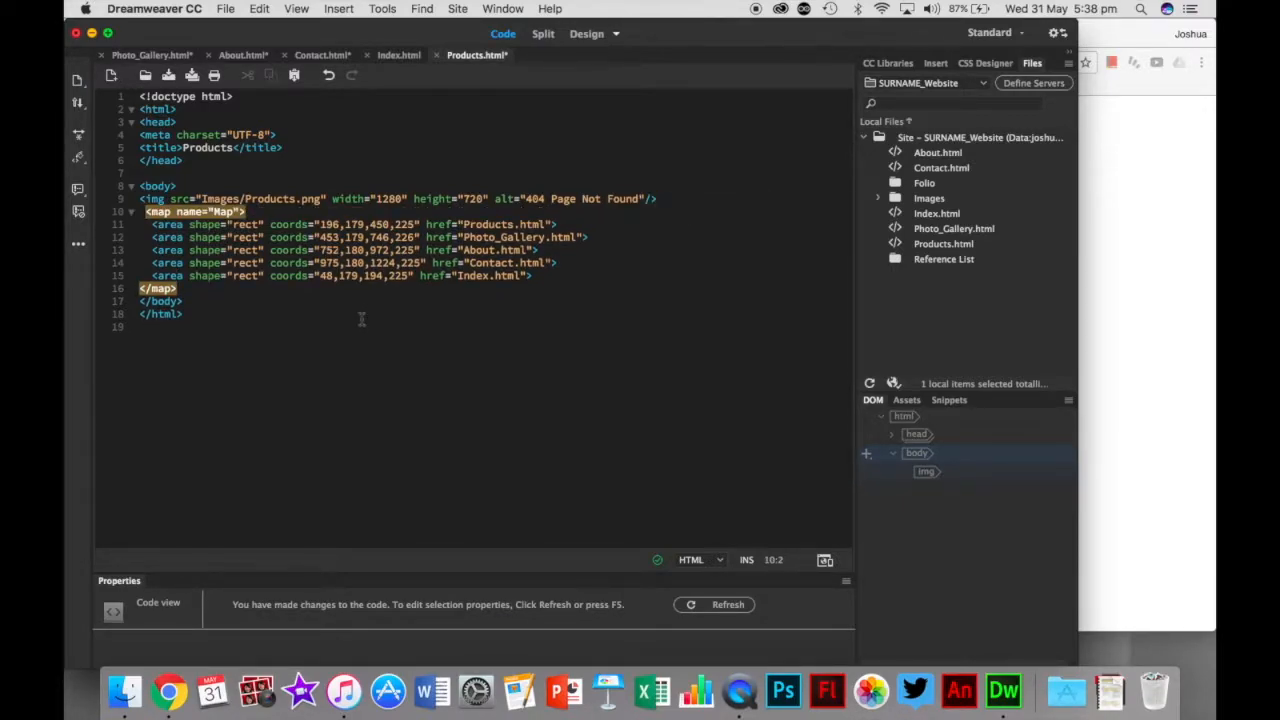
key("BackSpace")
Step: Save Products.html, Contact.html, About.html and Photo_Gallery.html with their new map blocks
key("super+s")
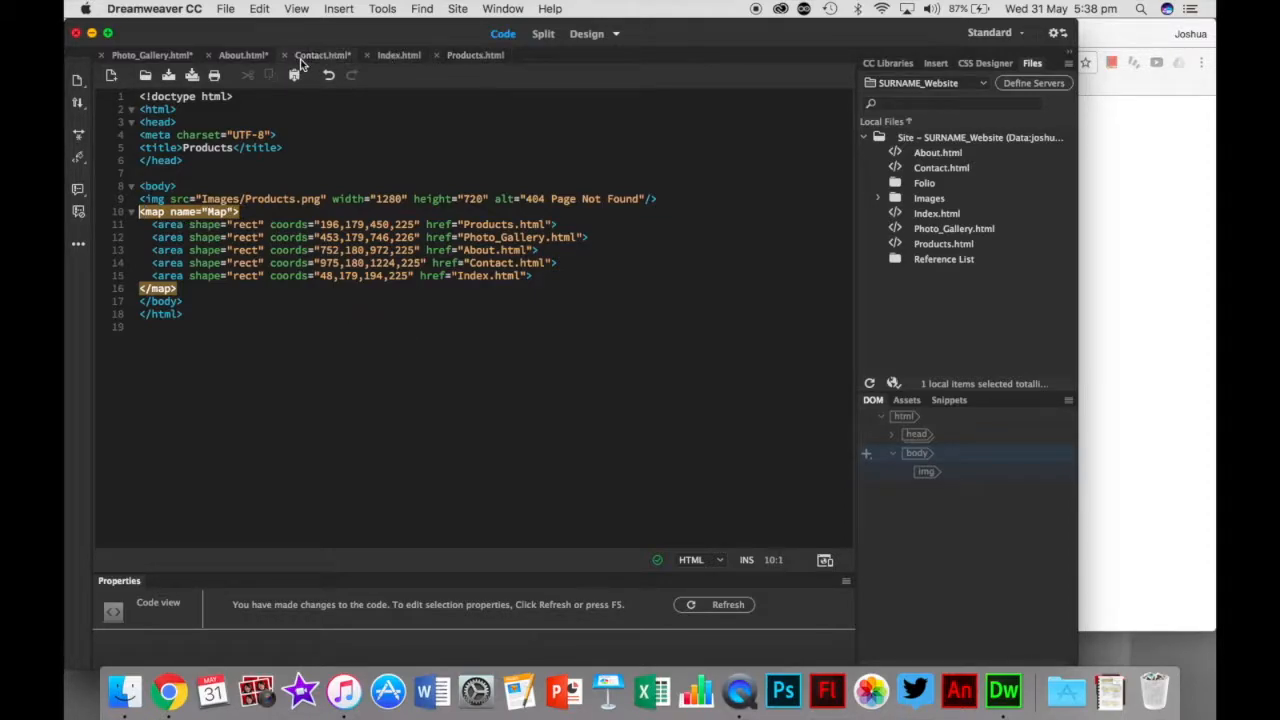
left_click(302, 57)
key("super+s")
left_click(243, 56)
key("super+s")
left_click(155, 57)
key("super+s")
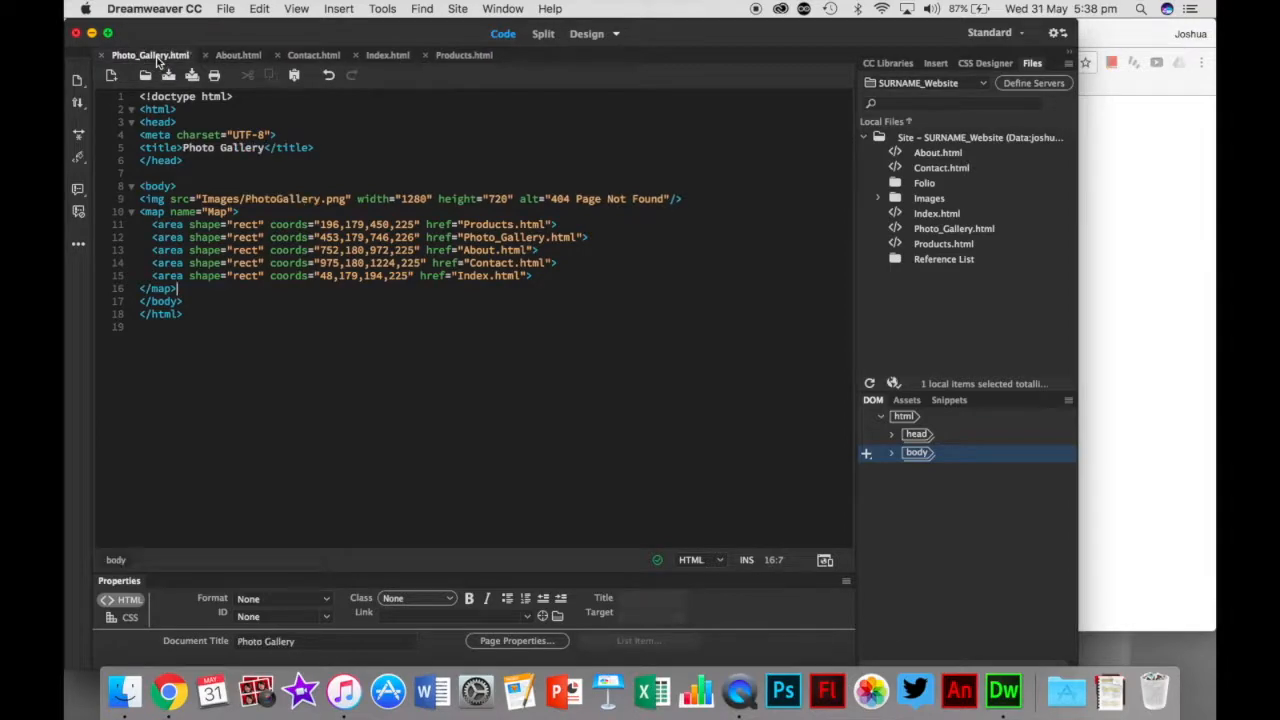
Step: Copy the usemap="#Map" attribute from the img tag of Index.html and add it at the end of the img tag in Products.html
left_click(375, 58)
left_click_drag(632, 199, 714, 199)
key("super+c")
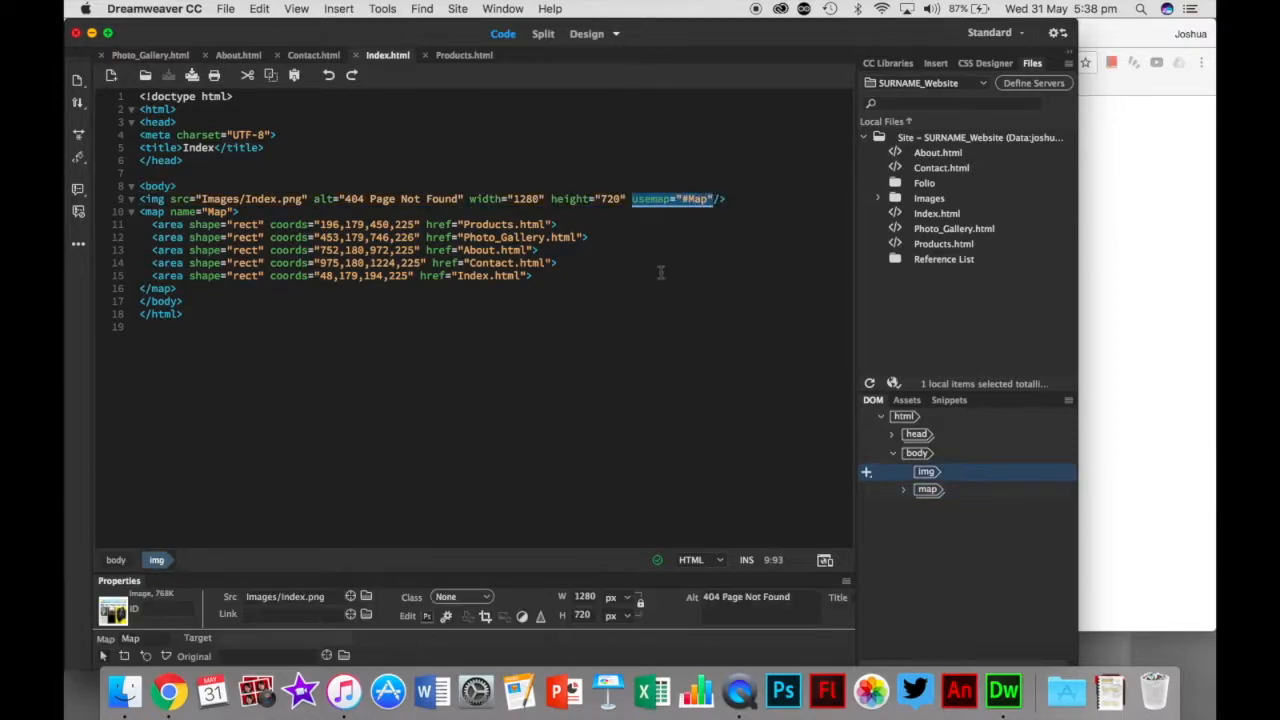
left_click(447, 57)
left_click(644, 200)
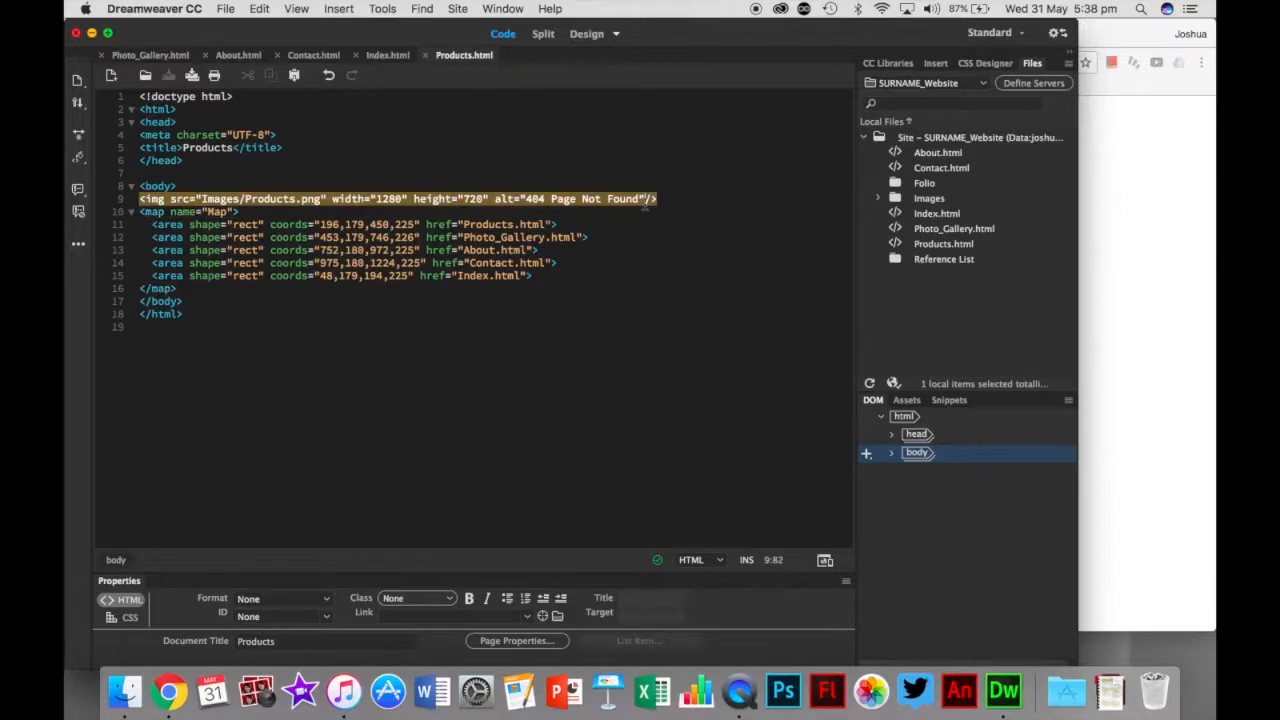
key("super+v")
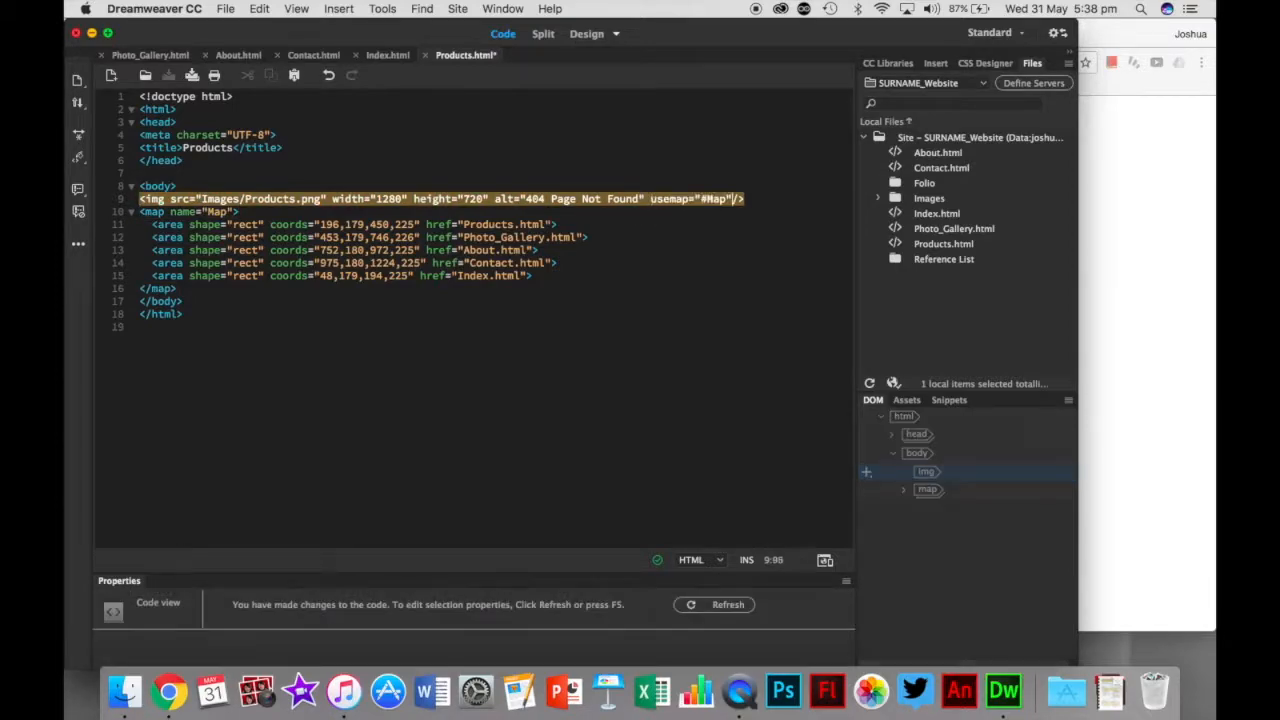
Step: Add the copied usemap="#Map" attribute after the alt text in the img tag of Contact.html
left_click(313, 55)
left_click(650, 200)
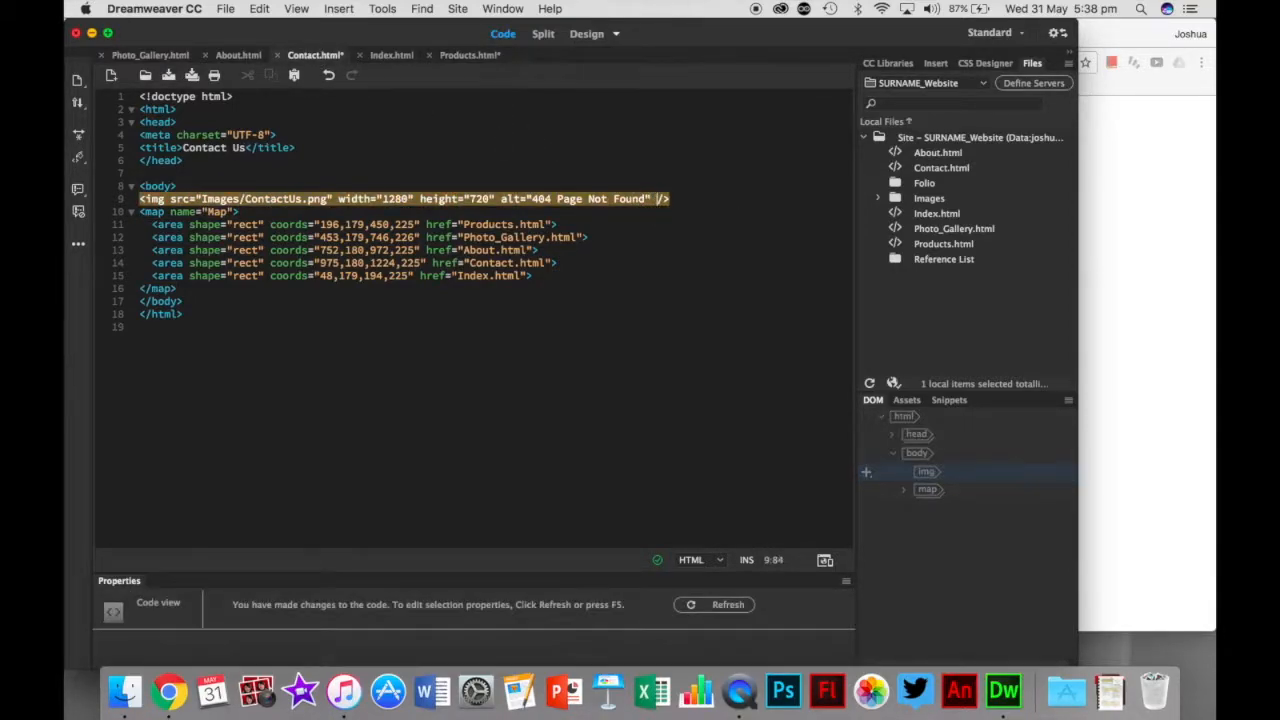
key("super+v")
Step: Add the copied usemap="#Map" attribute after the alt text in the img tag of About.html
left_click(238, 55)
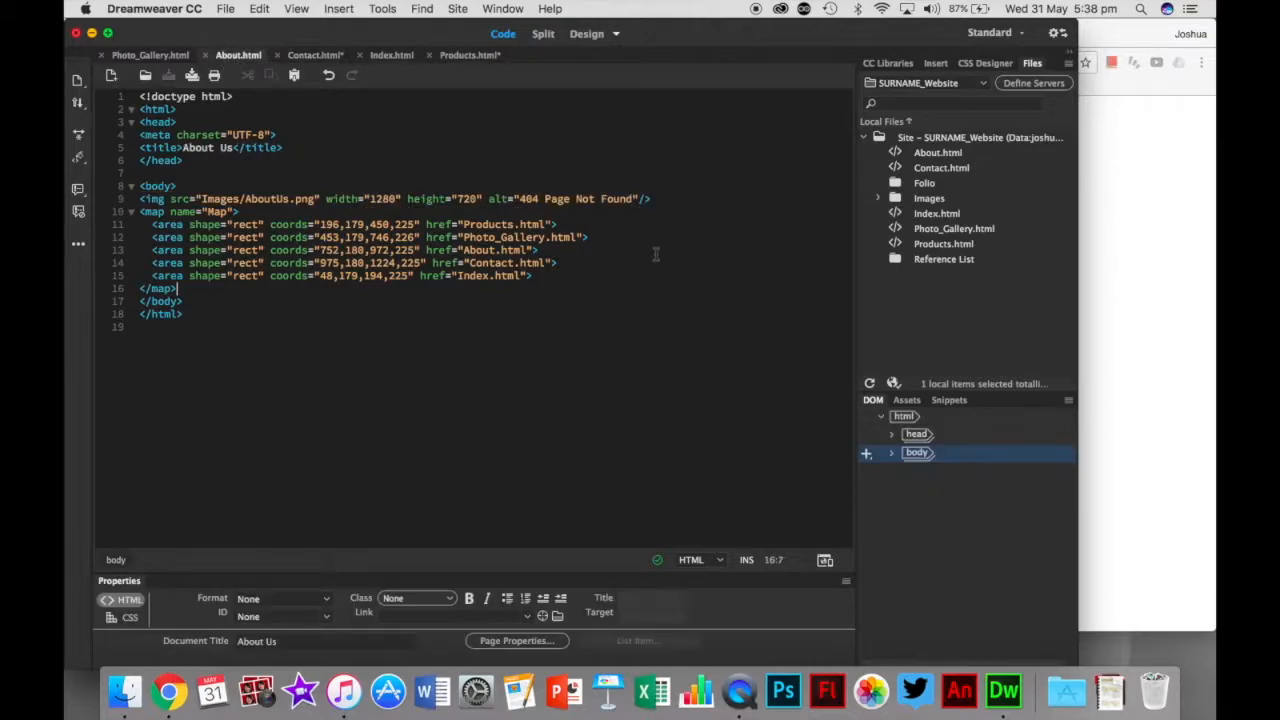
left_click(640, 199)
key("super+space")
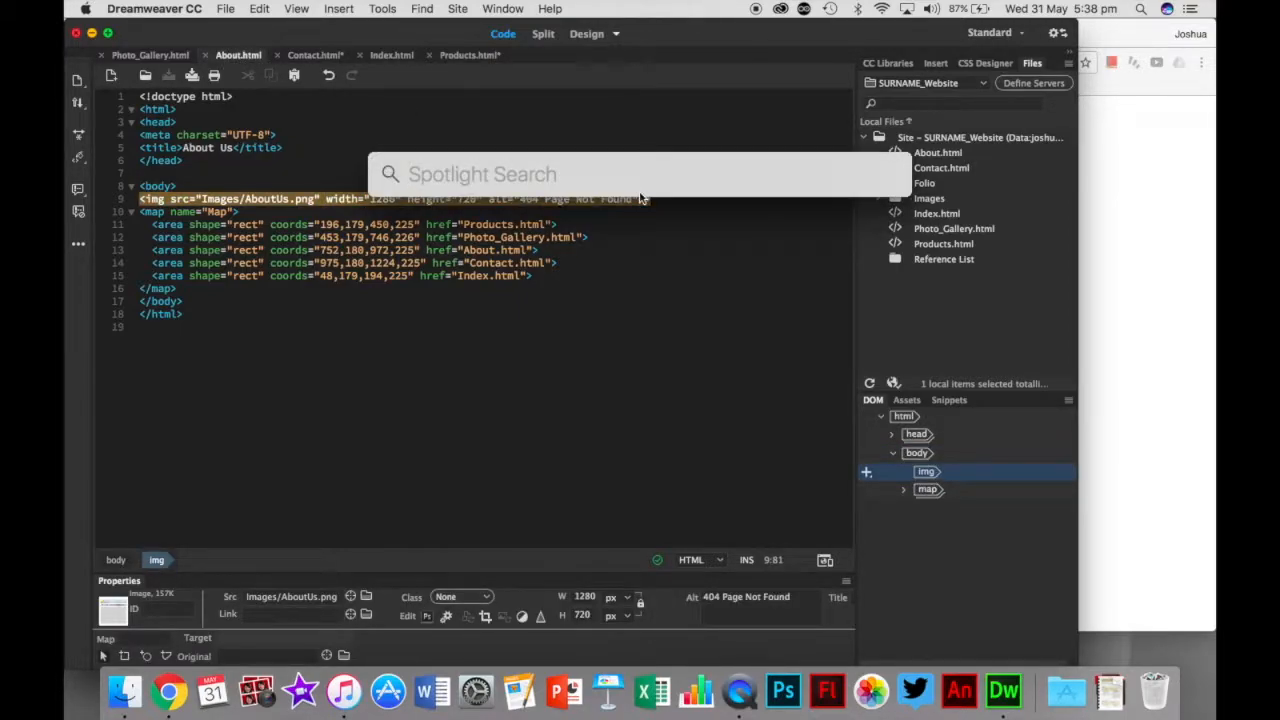
key("super+space")
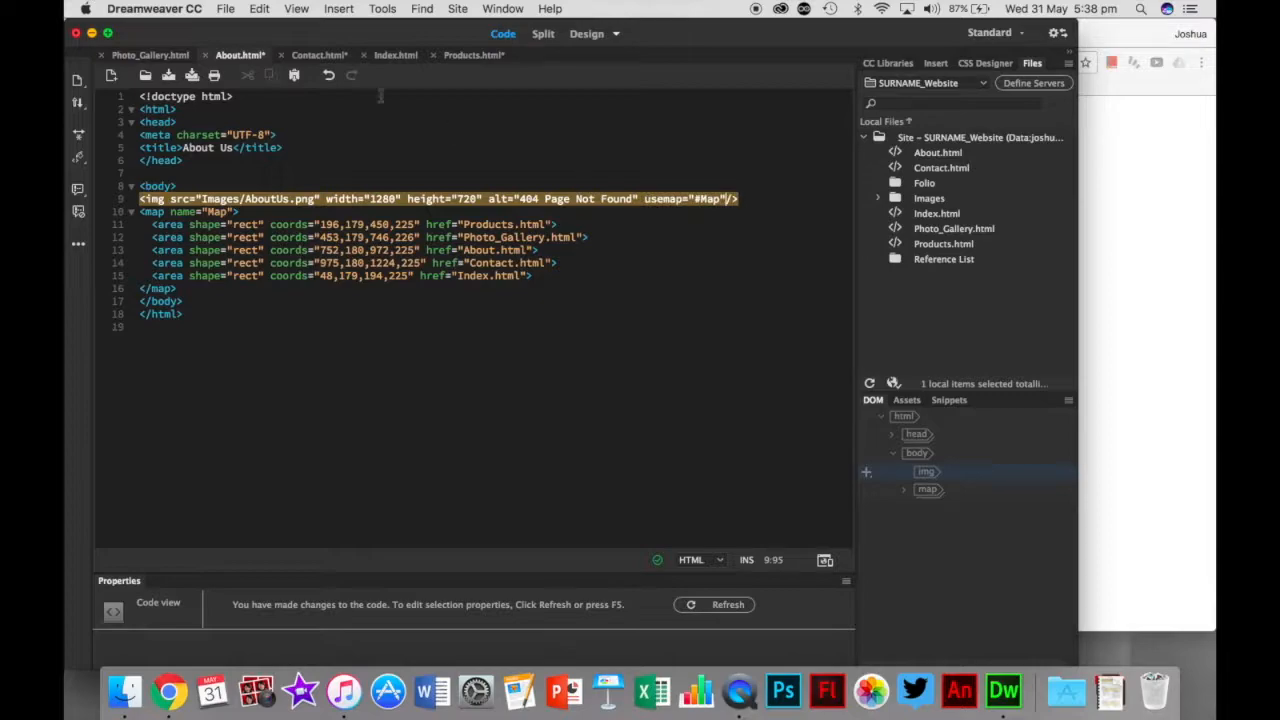
Step: Add the copied usemap="#Map" attribute after the alt text in the img tag of Photo_Gallery.html
left_click(172, 56)
left_click(674, 199)
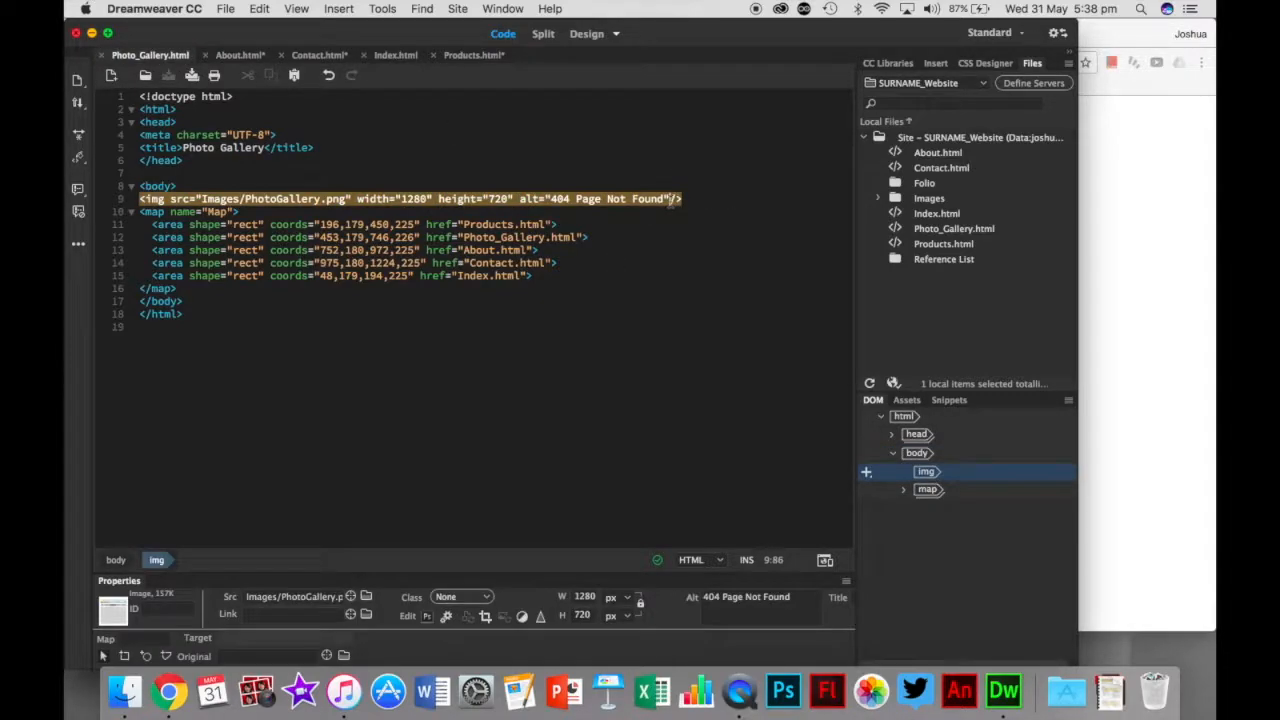
key("super+v")
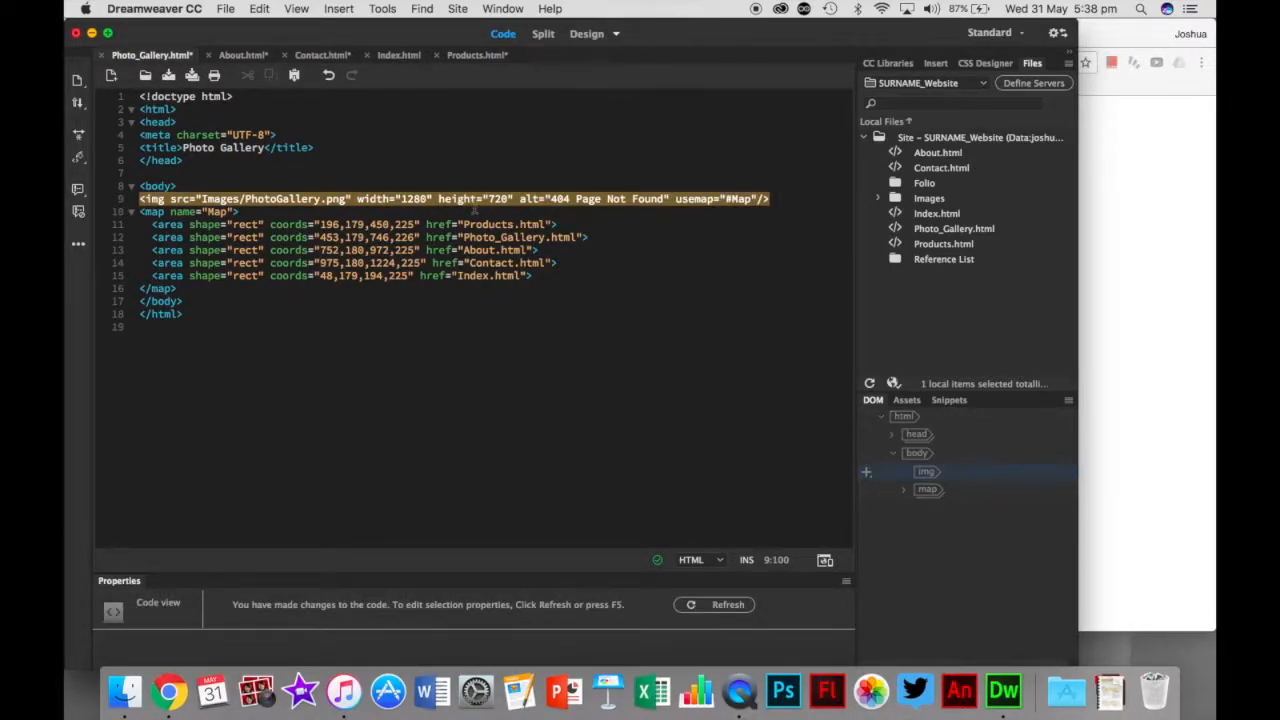
Step: Save the usemap changes in Photo_Gallery.html, About.html, Contact.html and Products.html
left_click(236, 55)
left_click(305, 58)
key("super+s")
left_click(388, 55)
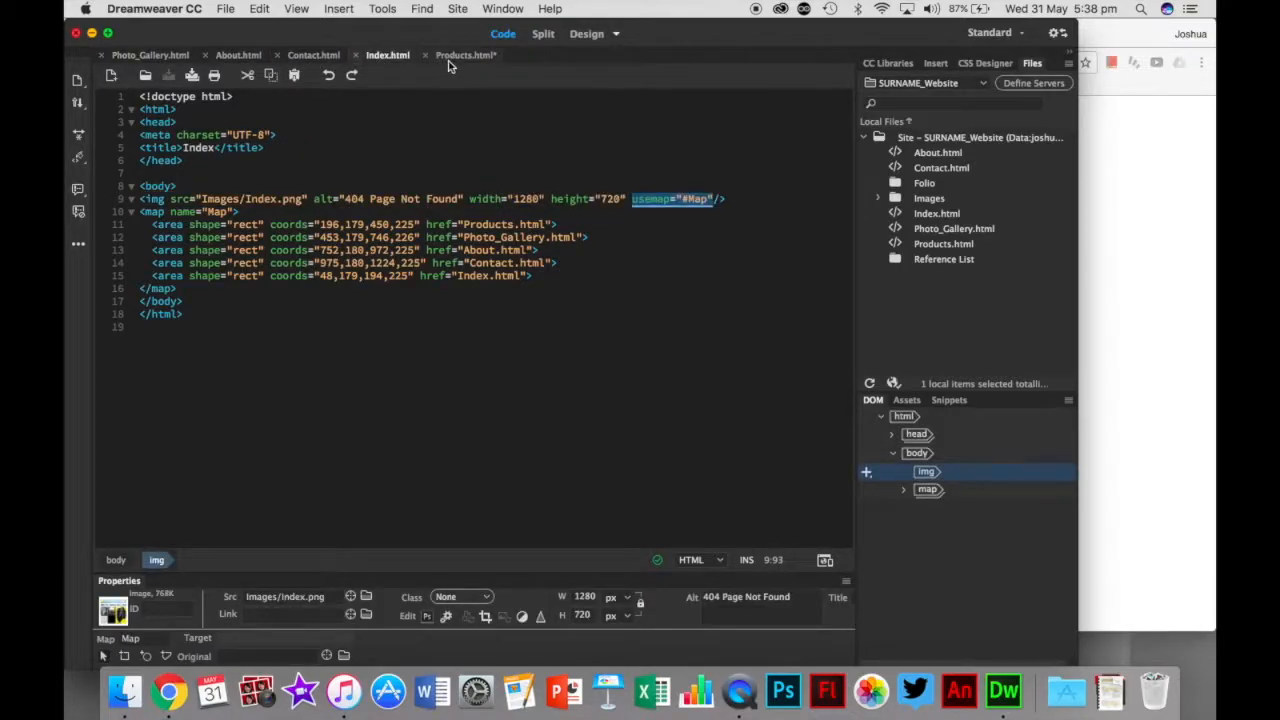
left_click(462, 56)
Step: Switch to Chrome and reload the Photo_Gallery.html page
key("super+Tab")
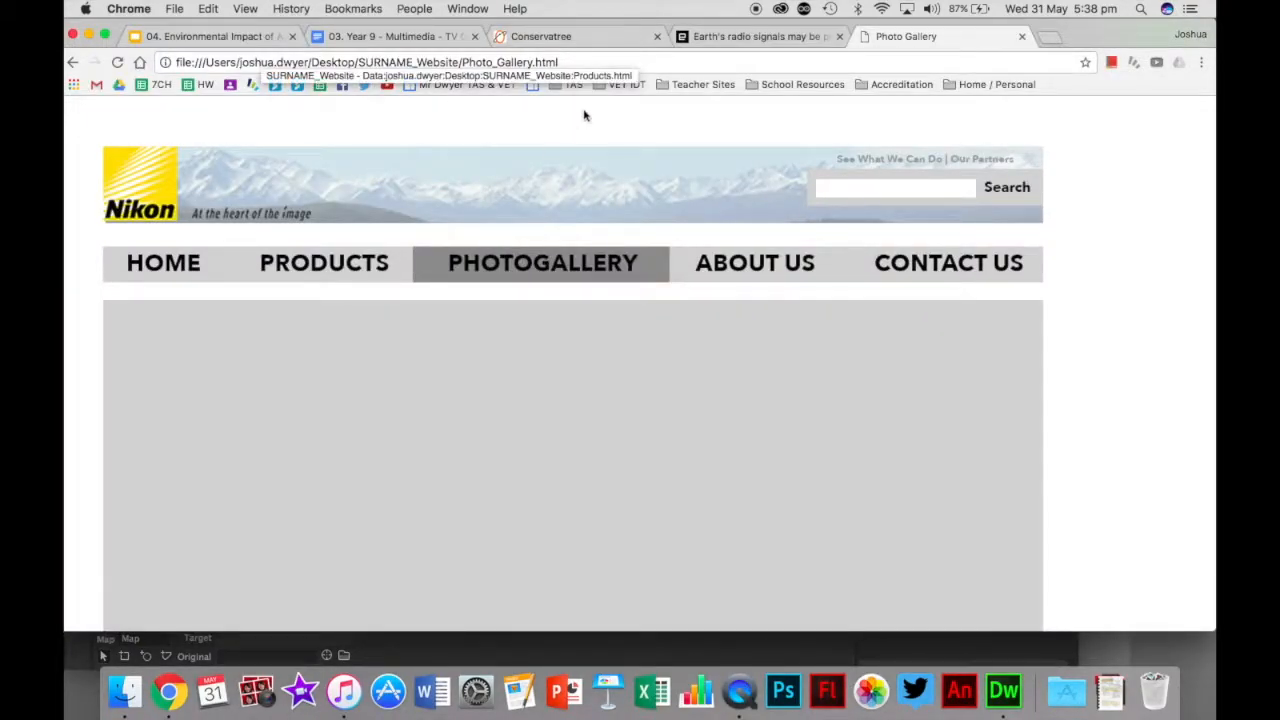
left_click(601, 64)
key("Return")
Step: Test the navigation bar by following the Products, Home, About Us, Contact Us and Photogallery links from page to page
left_click(355, 263)
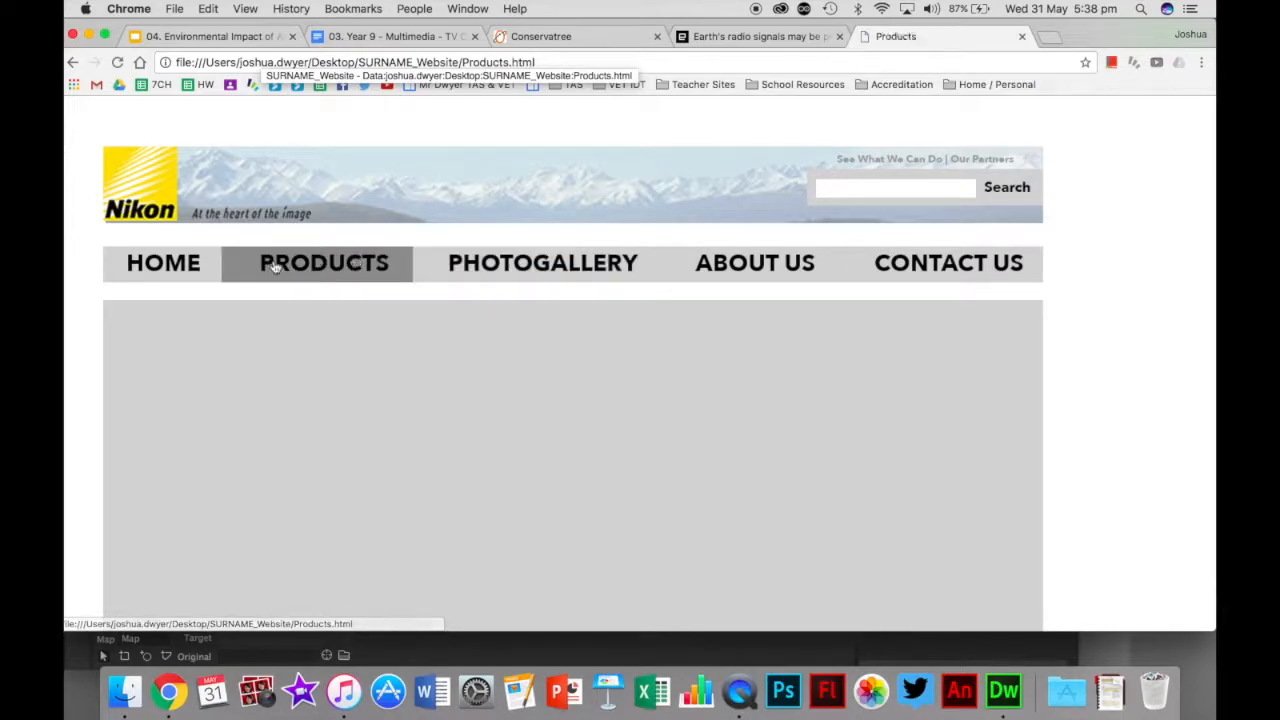
left_click(160, 266)
left_click(750, 265)
left_click(925, 265)
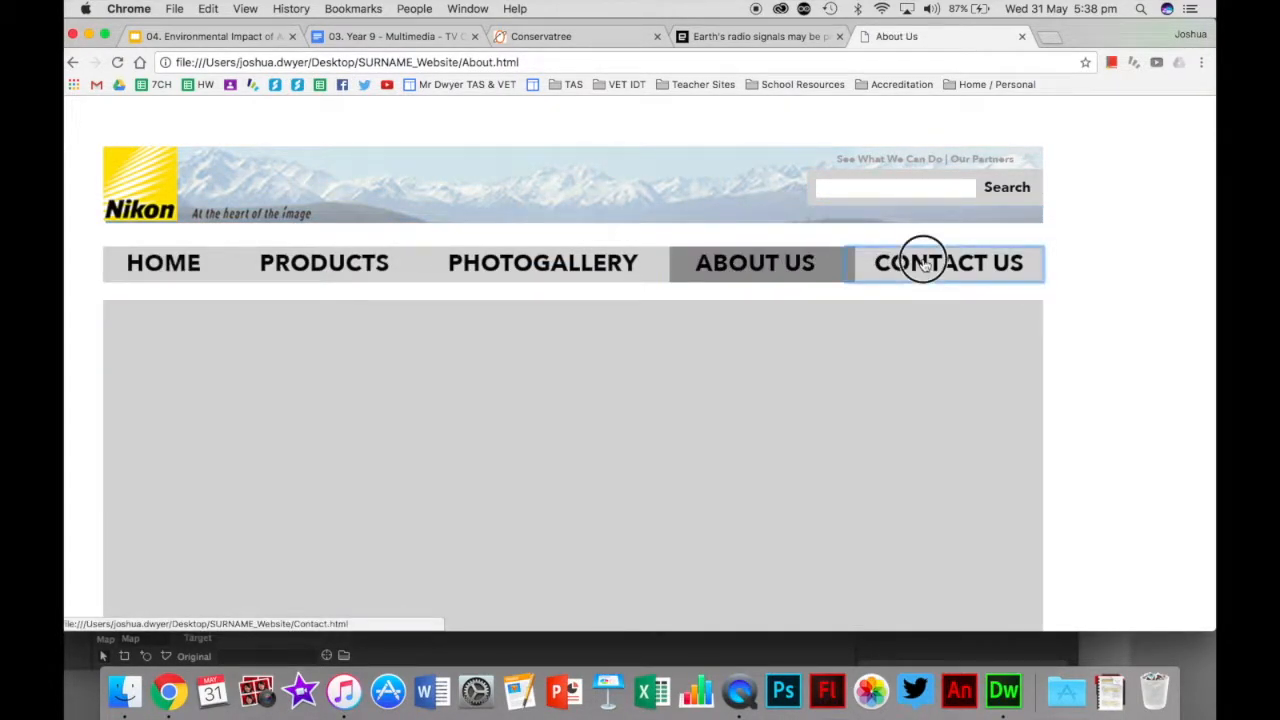
left_click(552, 262)
left_click(311, 278)
left_click(743, 277)
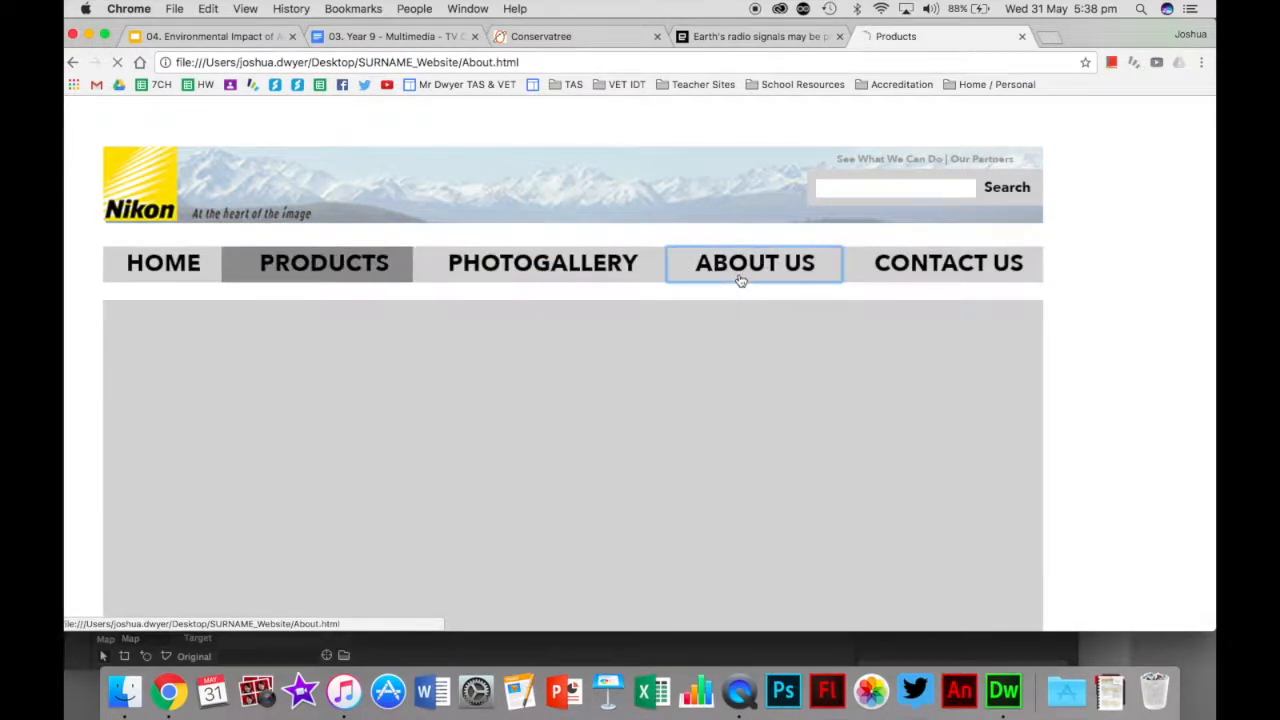
left_click(163, 265)
left_click(987, 272)
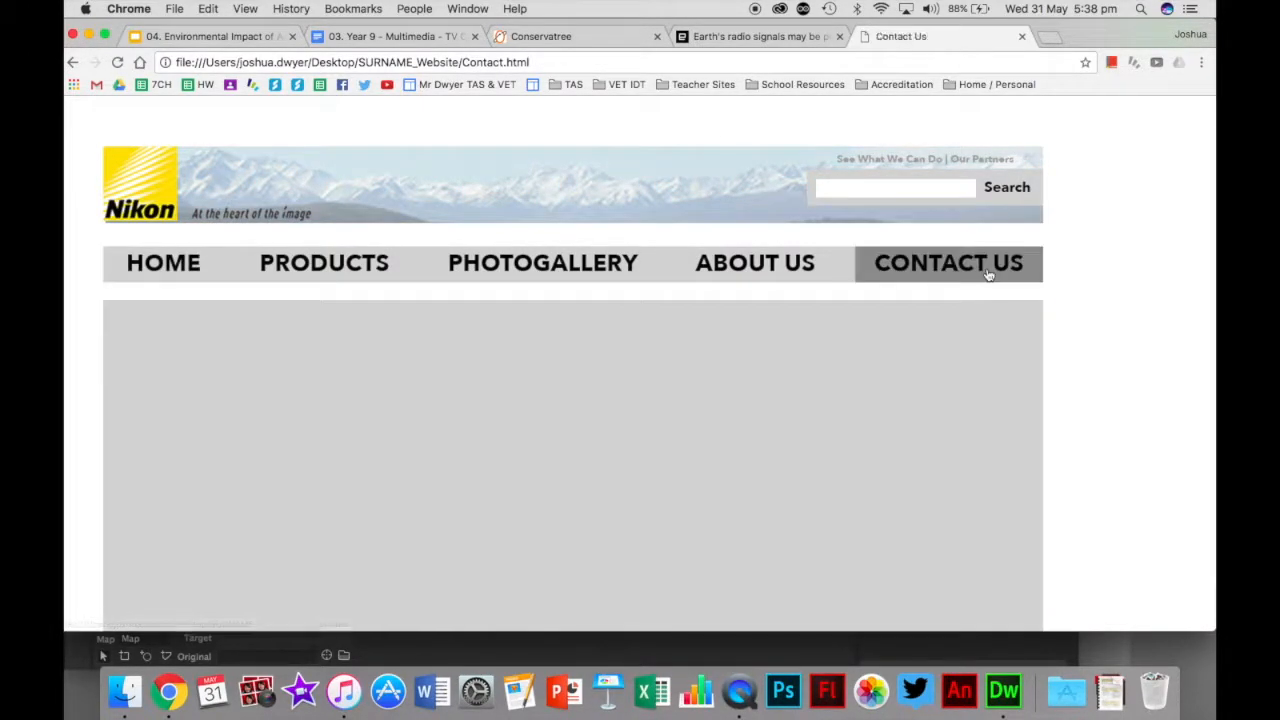